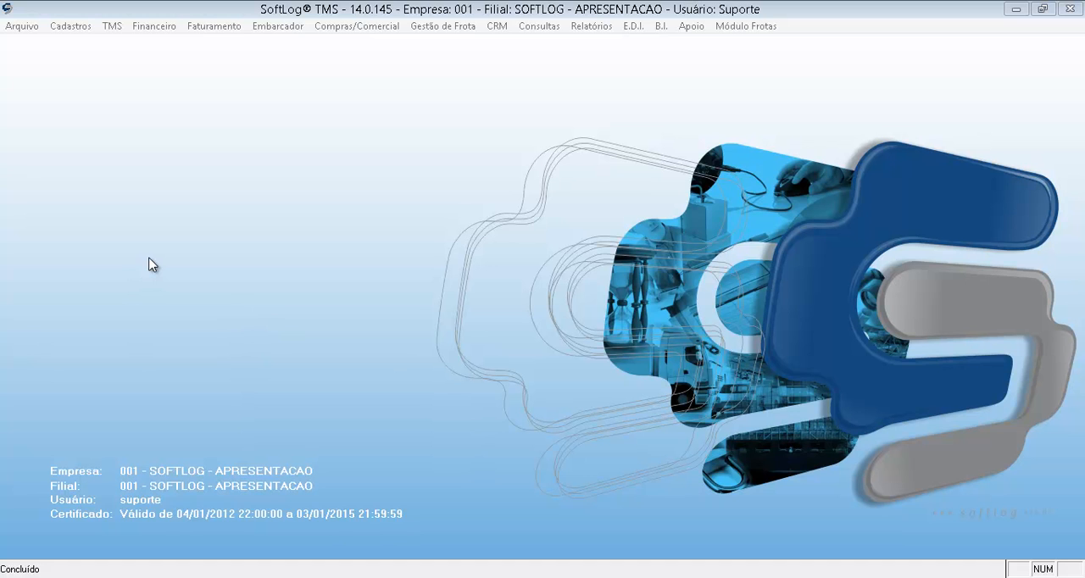
Open the client address types or registration screen for Clientes and list all clients without applying any date or field filter.
{"action": "left_click", "coordinate": [59, 29]}
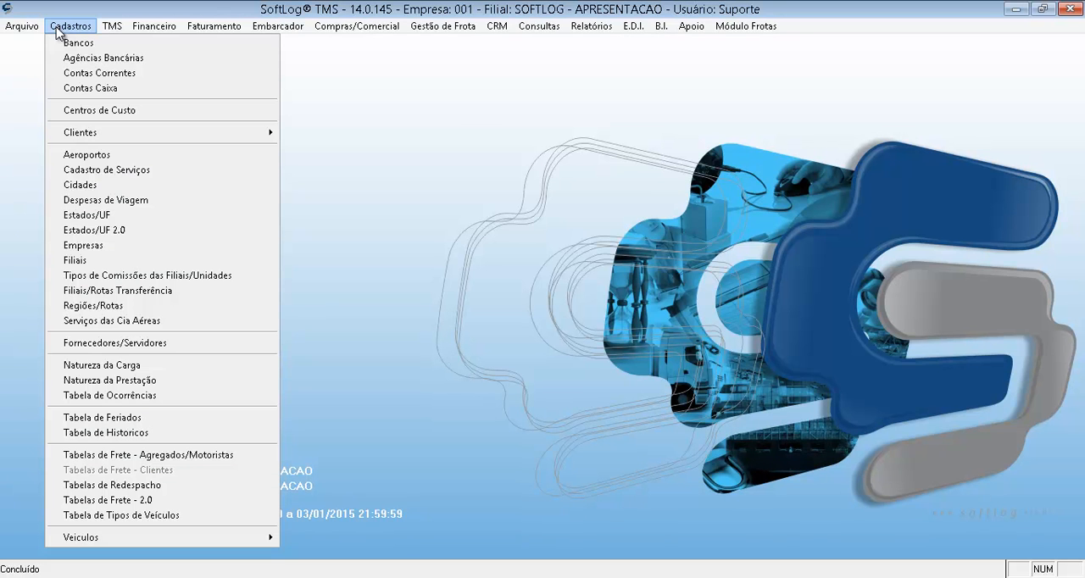
{"action": "mouse_move", "coordinate": [58, 133]}
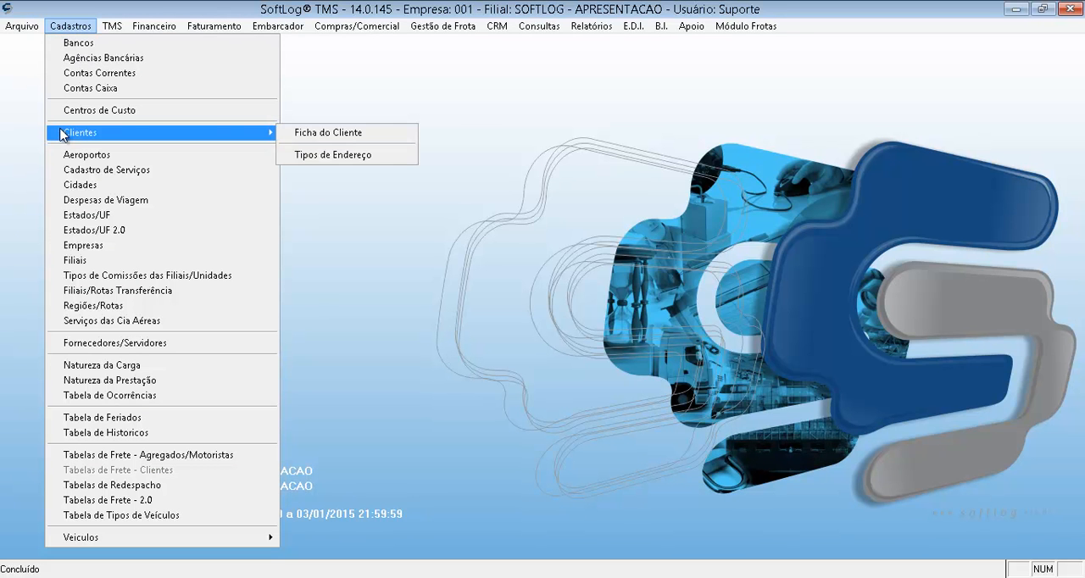
{"action": "left_click", "coordinate": [351, 153]}
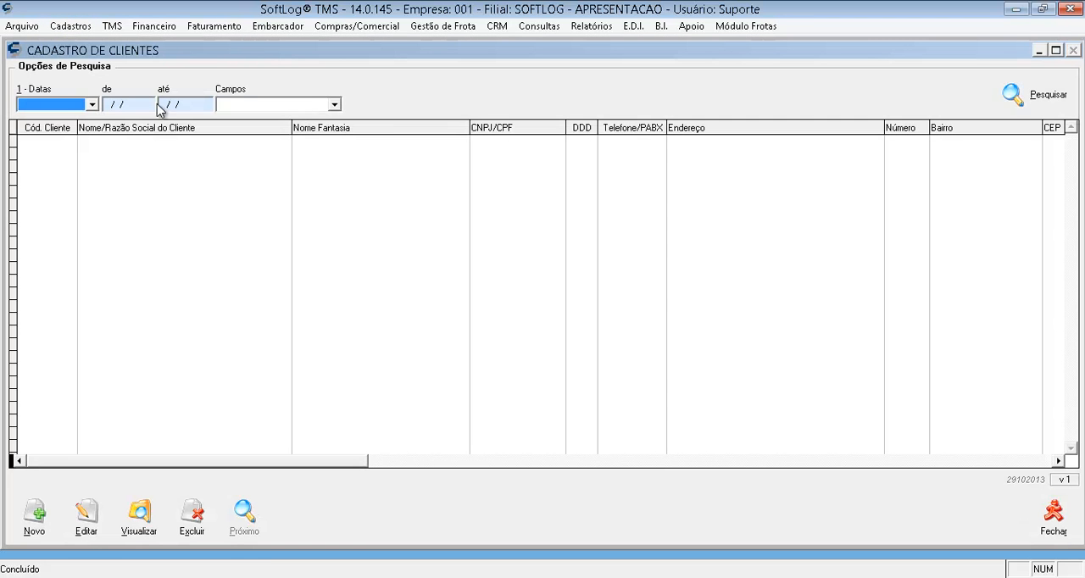
{"action": "left_click", "coordinate": [321, 106]}
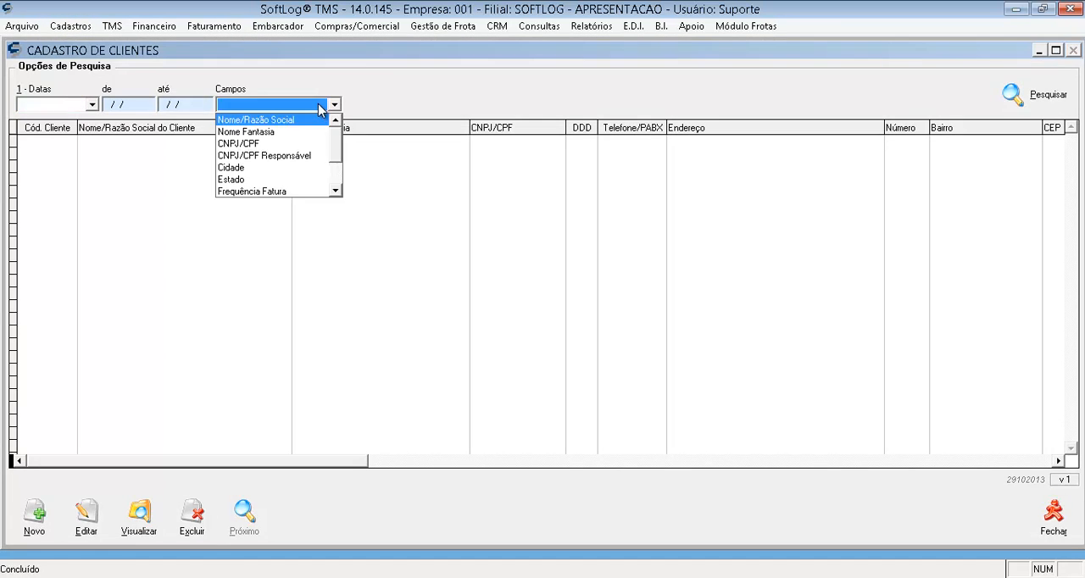
{"action": "left_click", "coordinate": [85, 103]}
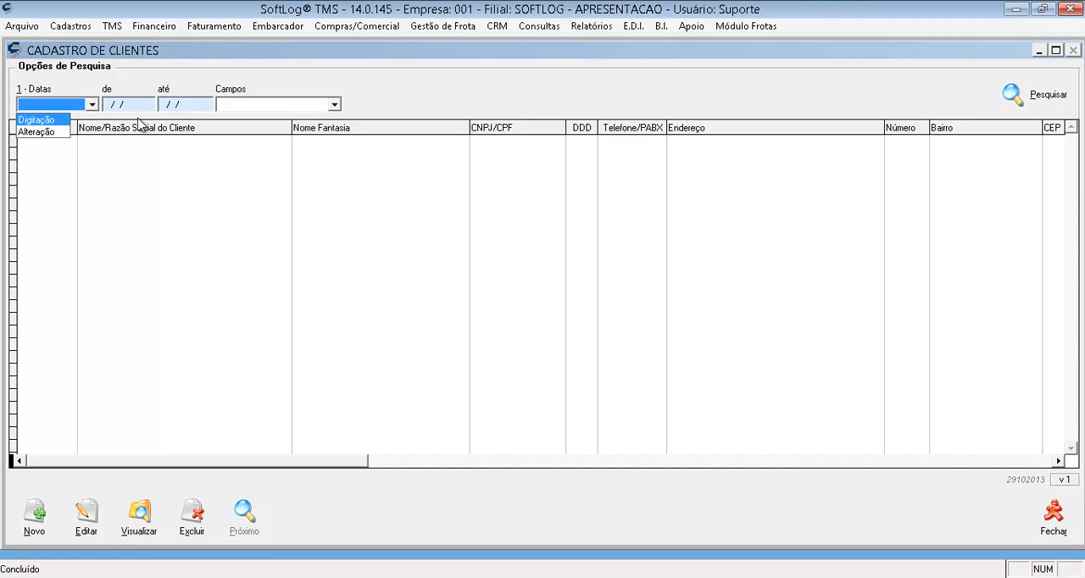
{"action": "left_click", "coordinate": [309, 105]}
{"action": "left_click", "coordinate": [308, 106]}
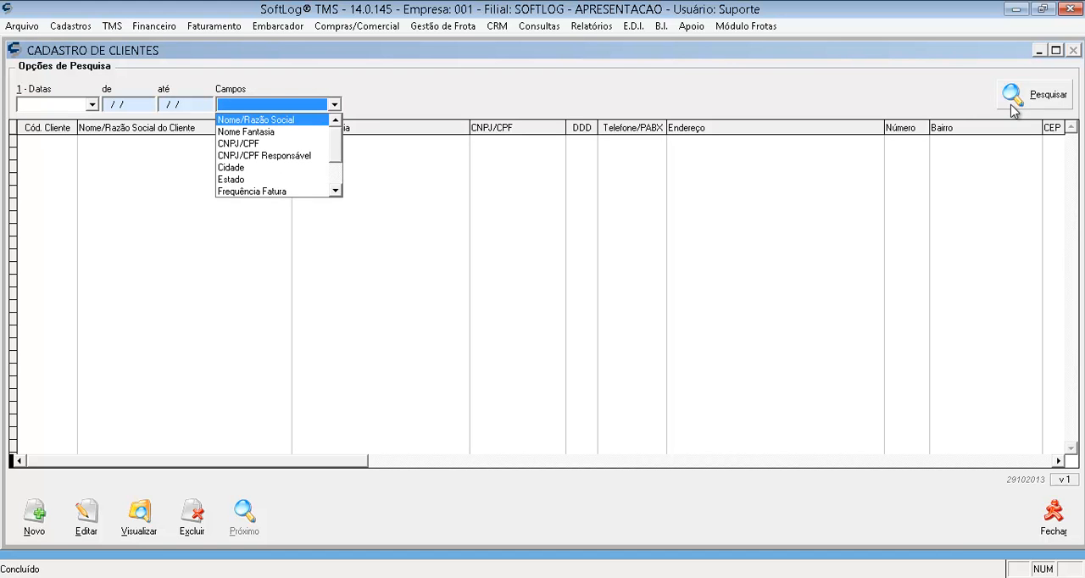
{"action": "left_click", "coordinate": [1012, 106]}
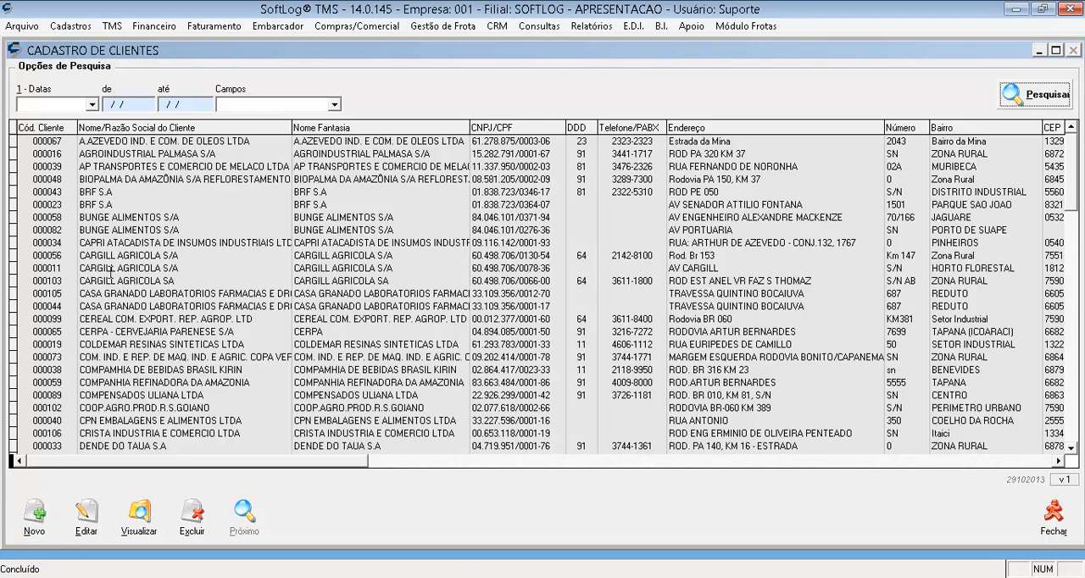
Open the first listed BRF S.A client record for editing and check the available client types.
{"action": "left_click", "coordinate": [114, 193]}
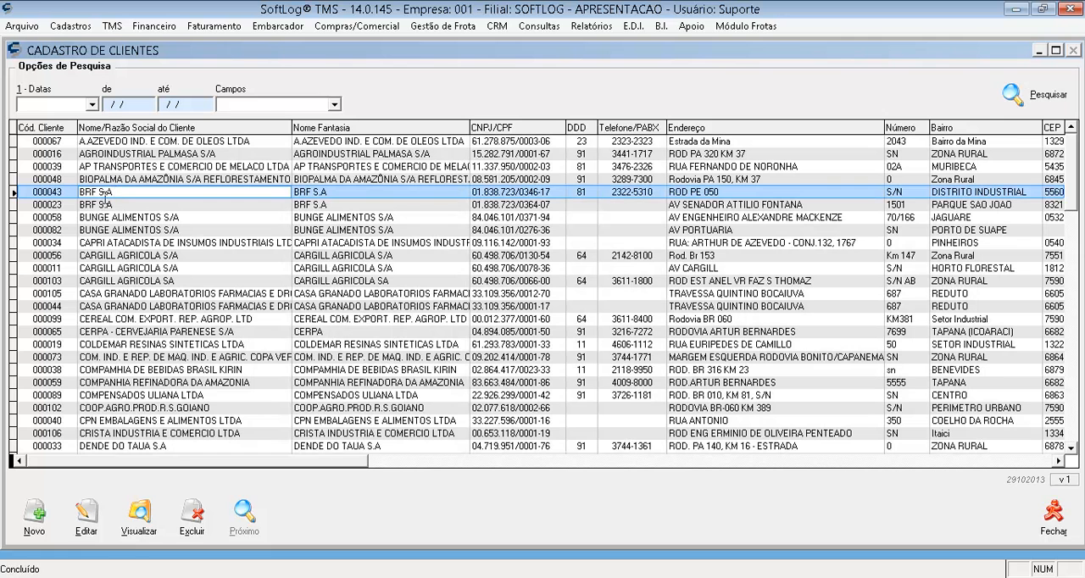
{"action": "left_click", "coordinate": [89, 522]}
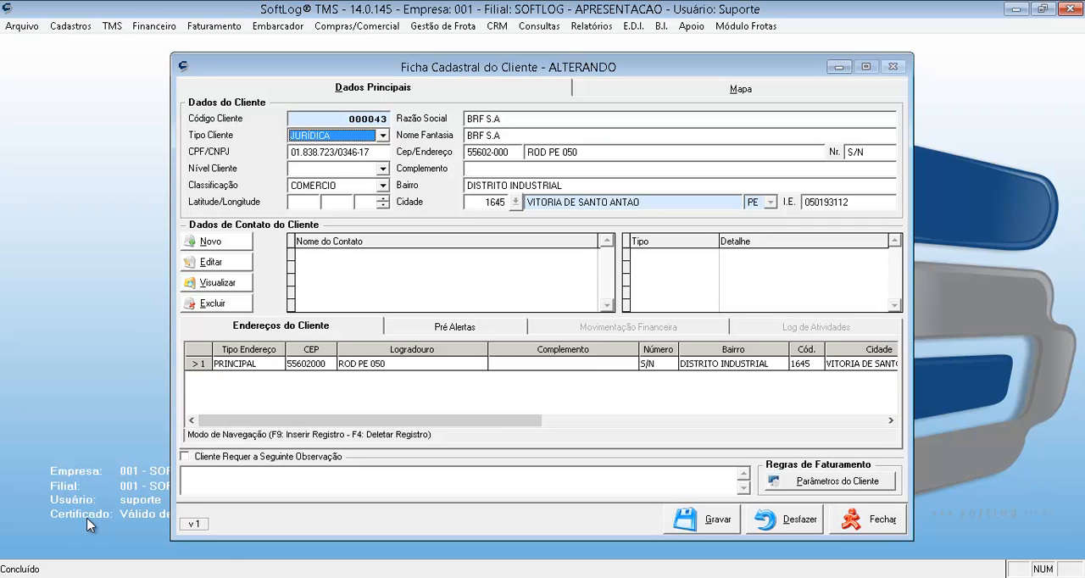
{"action": "left_click", "coordinate": [383, 136]}
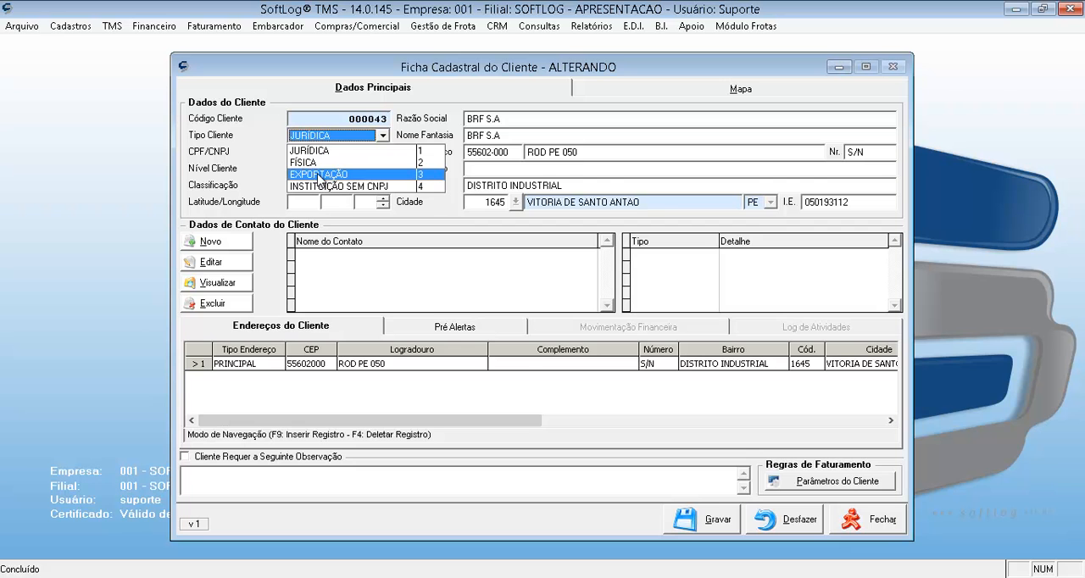
{"action": "left_click", "coordinate": [400, 102]}
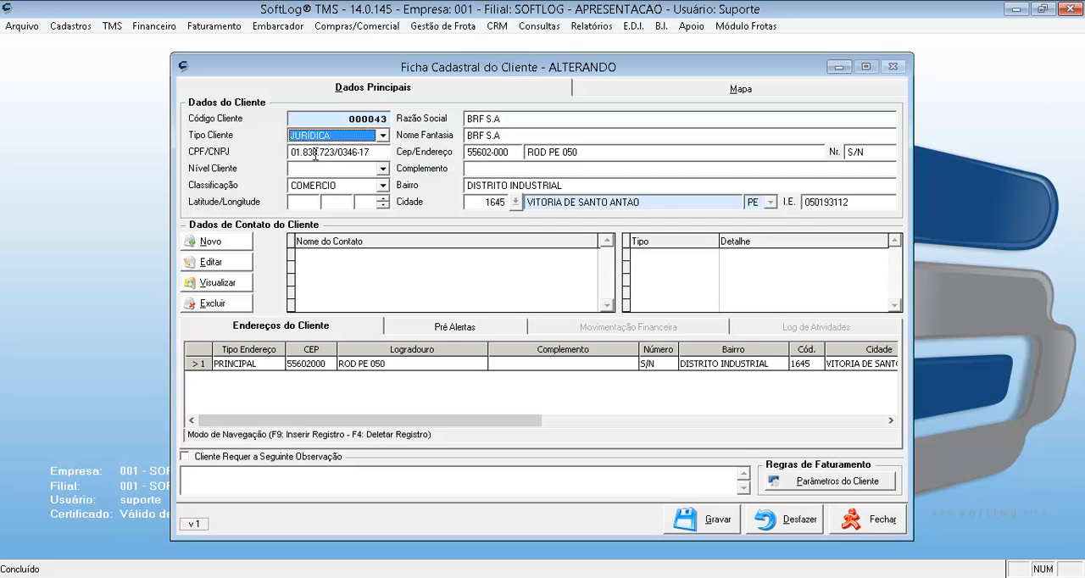
Review the full list of Classificação options in the client record without changing the selection.
{"action": "left_click", "coordinate": [383, 186]}
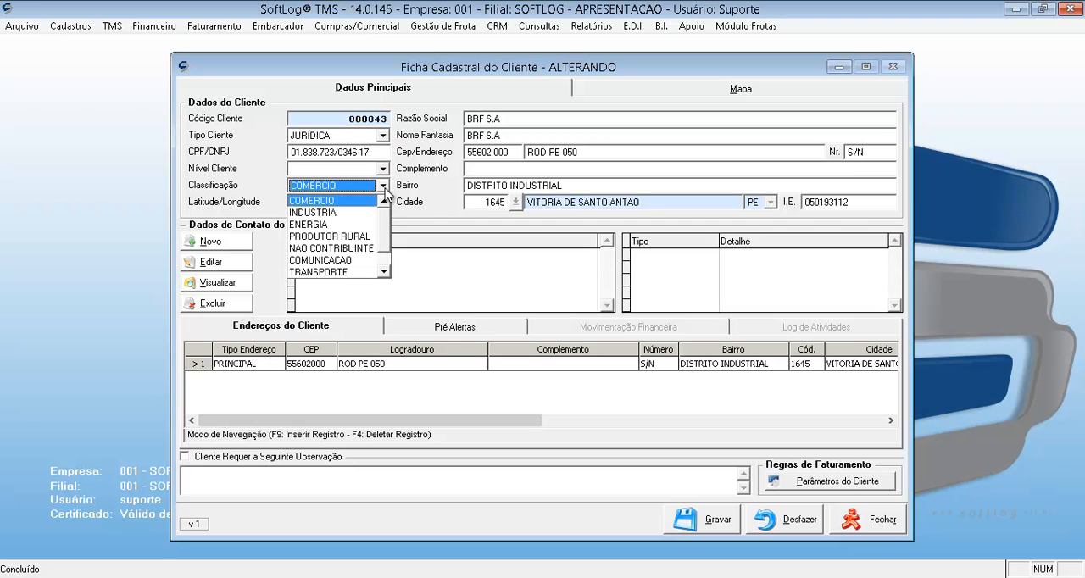
{"action": "scroll", "coordinate": [386, 254], "scroll_direction": "down", "scroll_amount": 1}
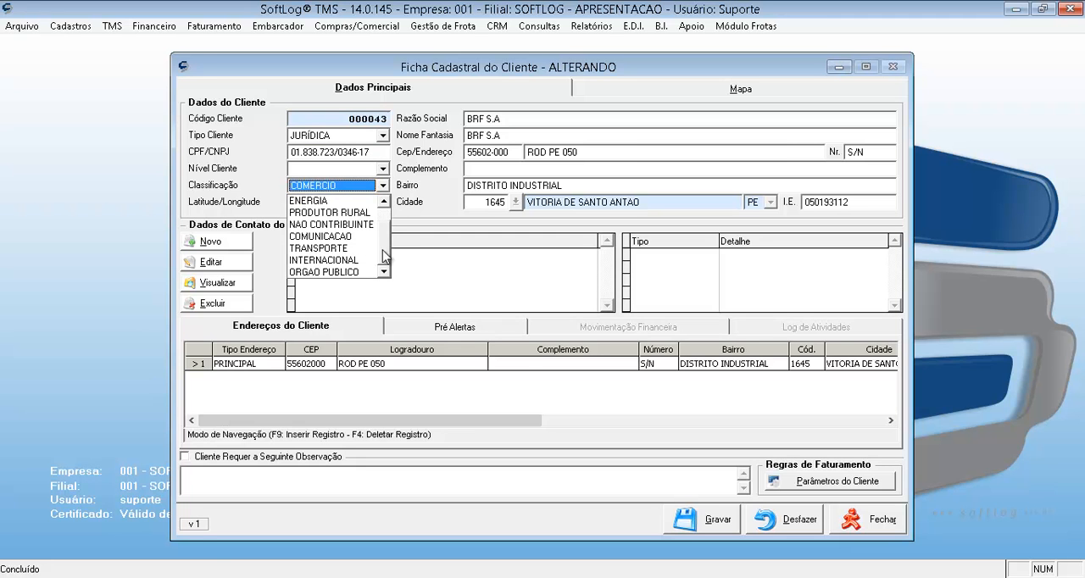
{"action": "scroll", "coordinate": [384, 244], "scroll_direction": "up", "scroll_amount": 1}
{"action": "scroll", "coordinate": [390, 230], "scroll_direction": "down", "scroll_amount": 1}
{"action": "scroll", "coordinate": [390, 222], "scroll_direction": "up", "scroll_amount": 1}
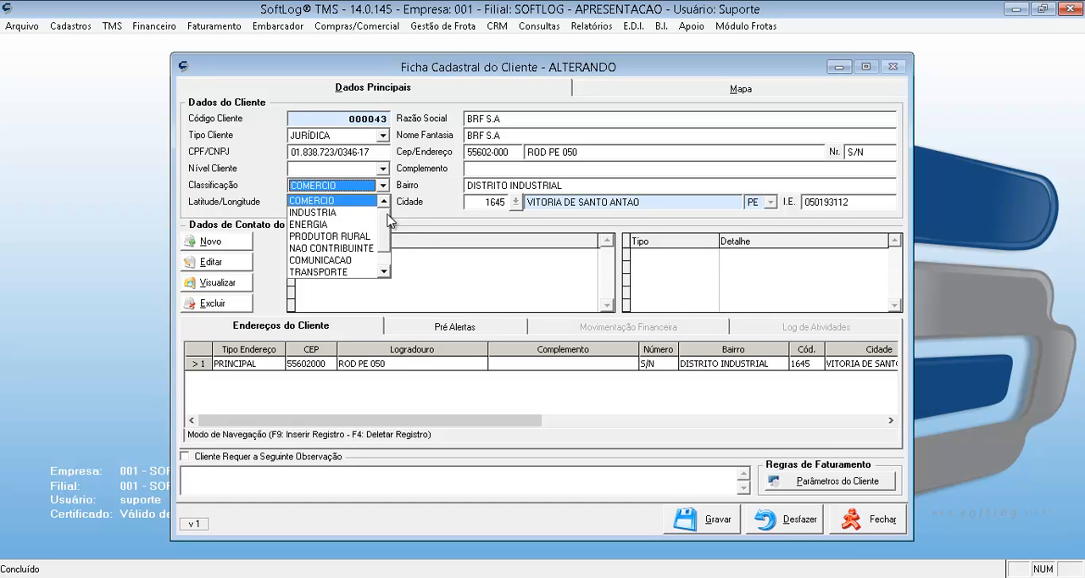
{"action": "left_click", "coordinate": [396, 202]}
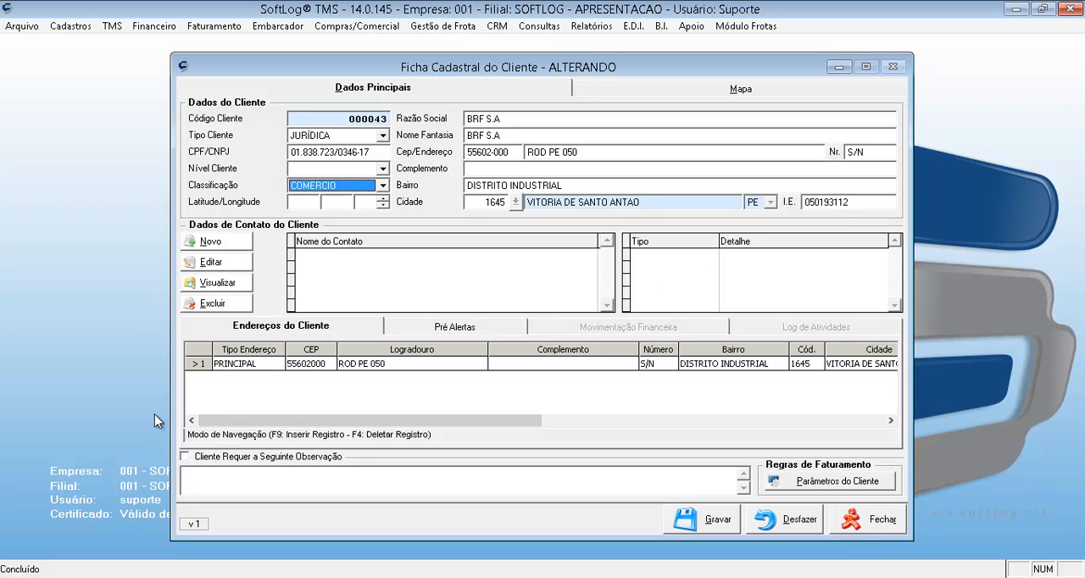
Open a new contact form for the client, examine the contact detail types, and close it without entering data.
{"action": "left_click", "coordinate": [220, 240]}
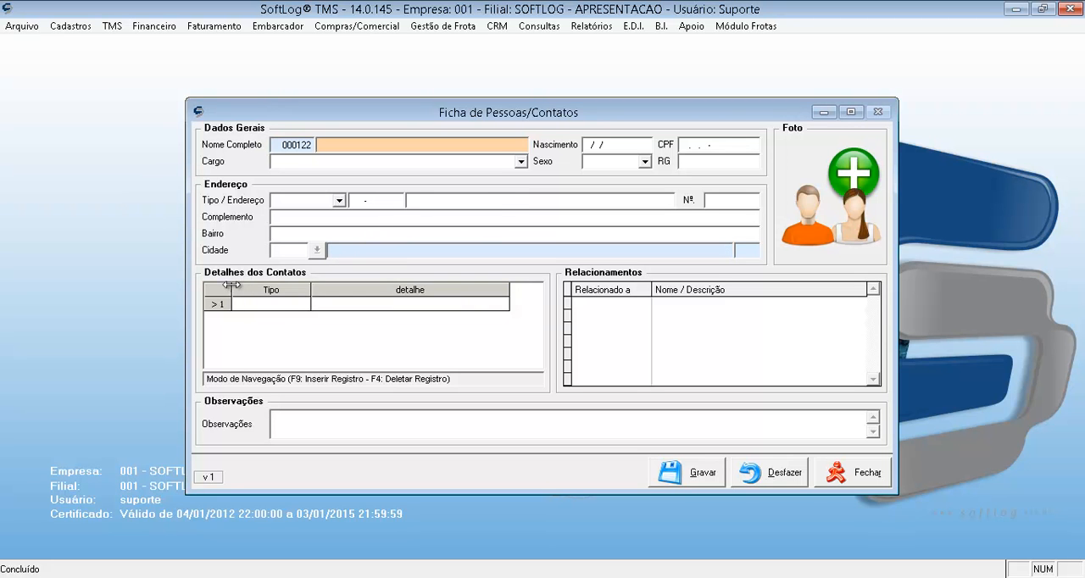
{"action": "left_click", "coordinate": [276, 303]}
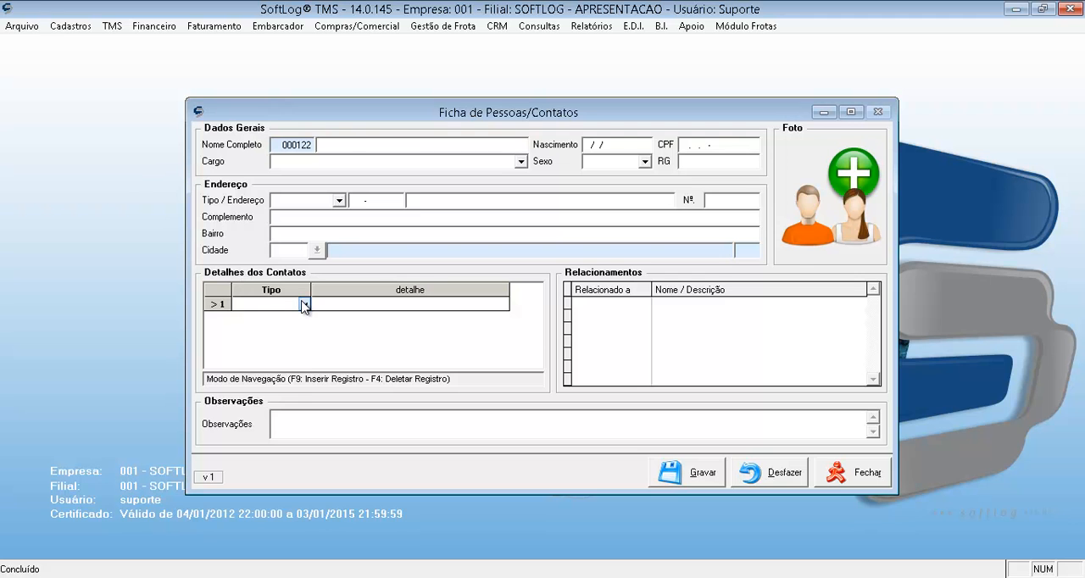
{"action": "left_click", "coordinate": [303, 304]}
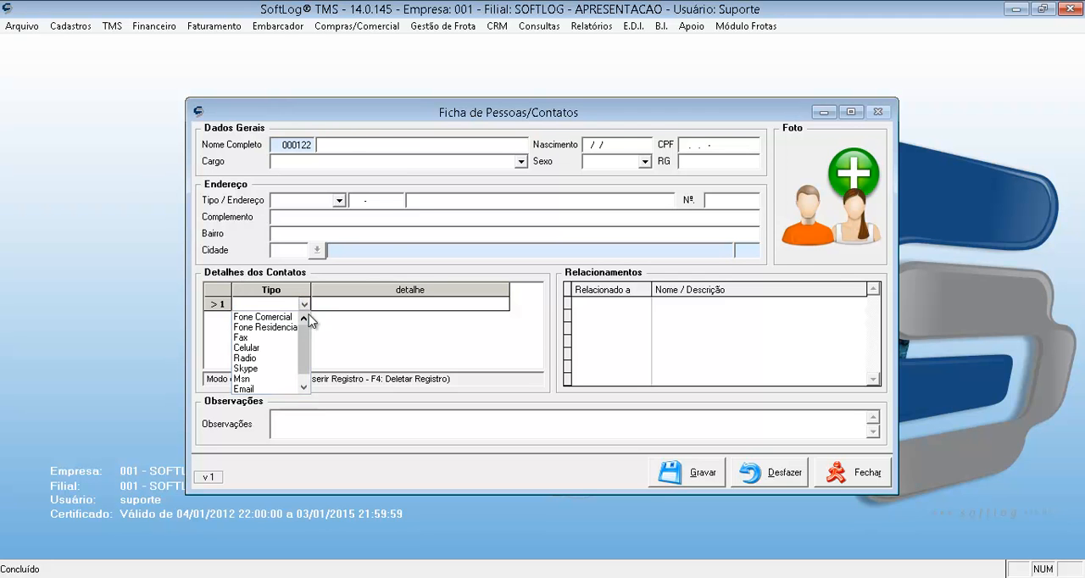
{"action": "left_click", "coordinate": [303, 305]}
{"action": "left_click", "coordinate": [304, 305]}
{"action": "mouse_move", "coordinate": [308, 335]}
{"action": "left_mouse_down"}
{"action": "mouse_move", "coordinate": [308, 357]}
{"action": "mouse_move", "coordinate": [318, 324]}
{"action": "left_mouse_up"}
{"action": "left_click", "coordinate": [376, 302]}
{"action": "left_click", "coordinate": [376, 302]}
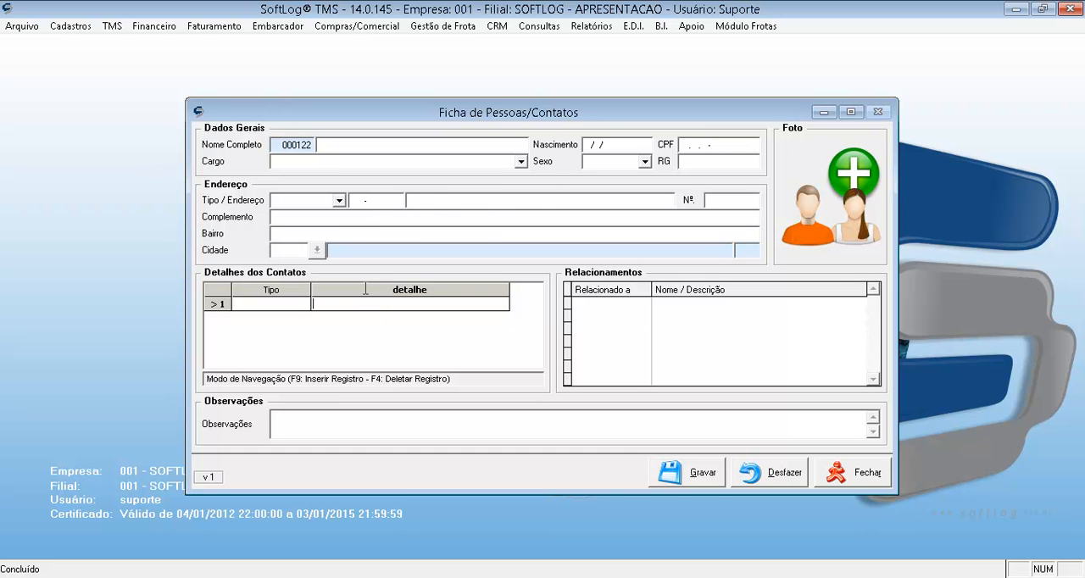
{"action": "left_click", "coordinate": [833, 474]}
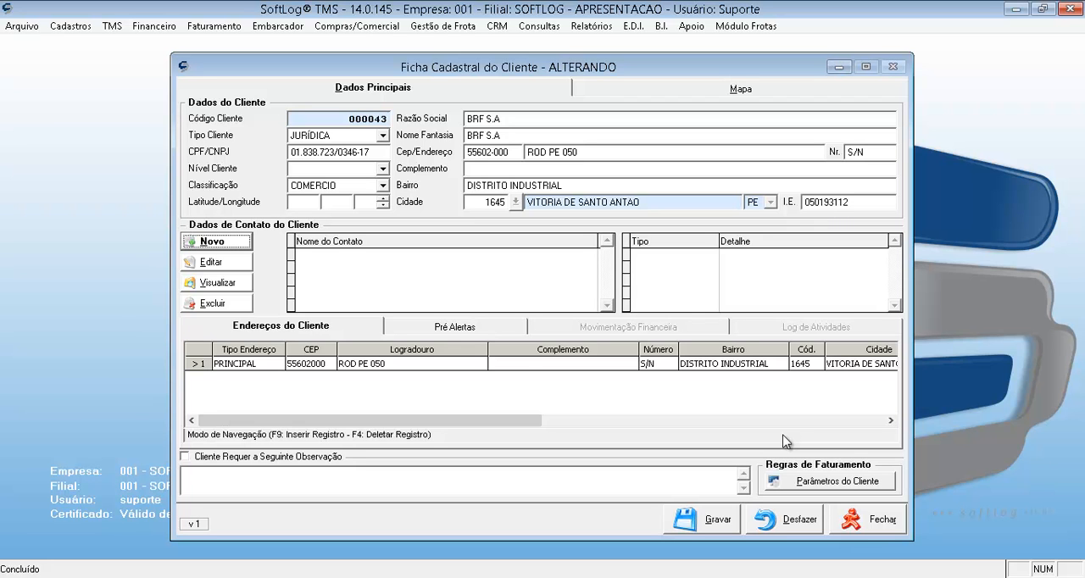
Open the client's billing rules and review the Tipo Crédito, Cobrador, Vendedor and Frequência Fatura/Prazo fields.
{"action": "left_click", "coordinate": [863, 482]}
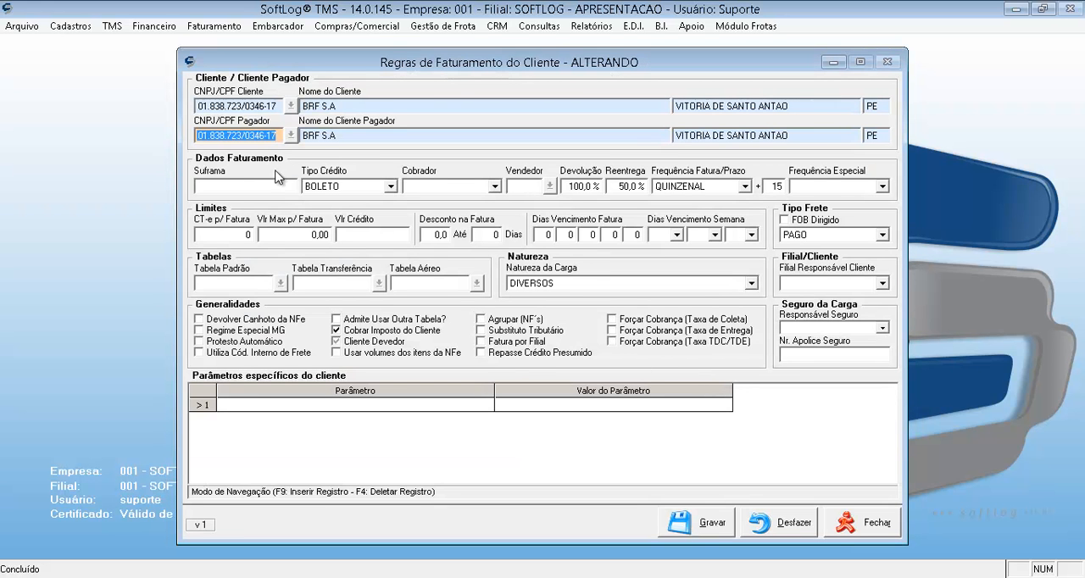
{"action": "left_click", "coordinate": [392, 186]}
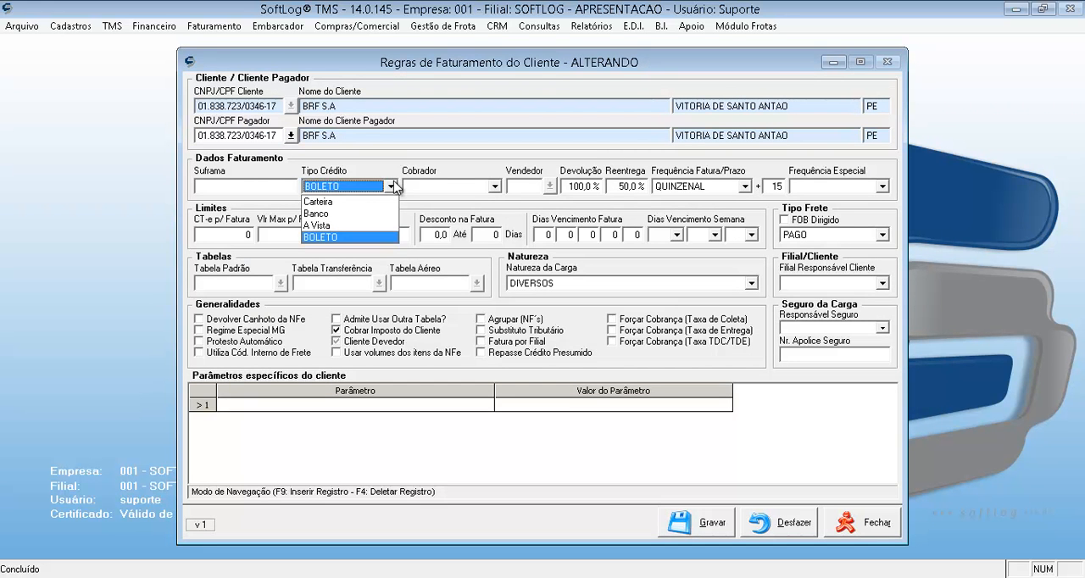
{"action": "left_click", "coordinate": [491, 181]}
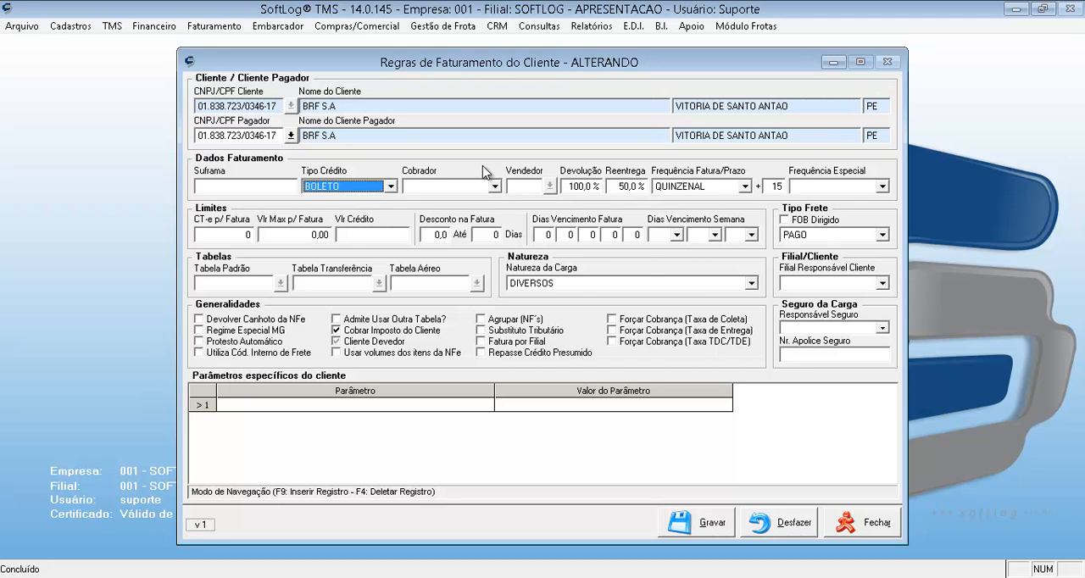
{"action": "left_click", "coordinate": [495, 187]}
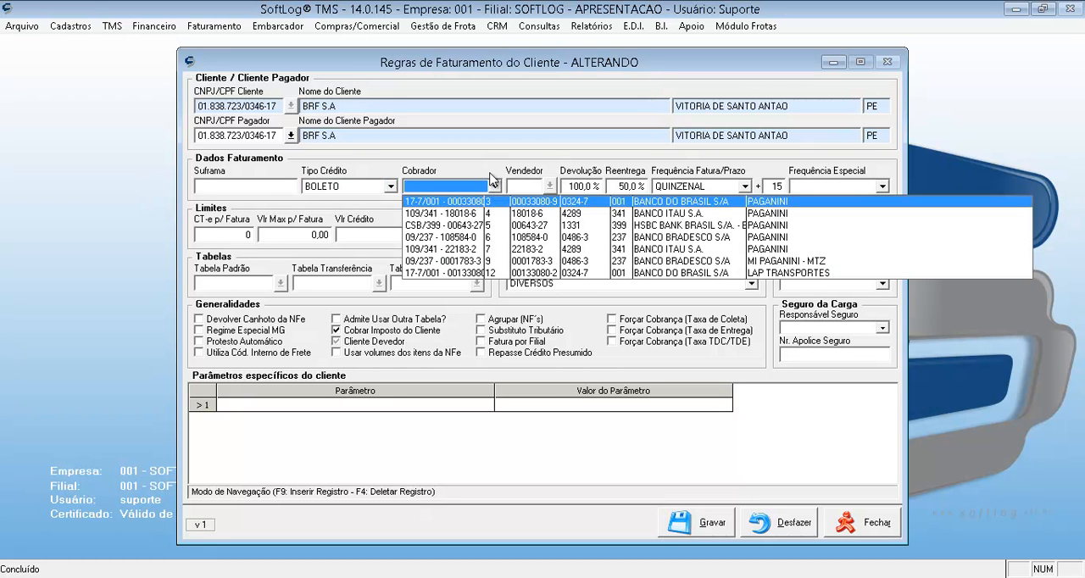
{"action": "left_click", "coordinate": [490, 160]}
{"action": "left_click", "coordinate": [513, 187]}
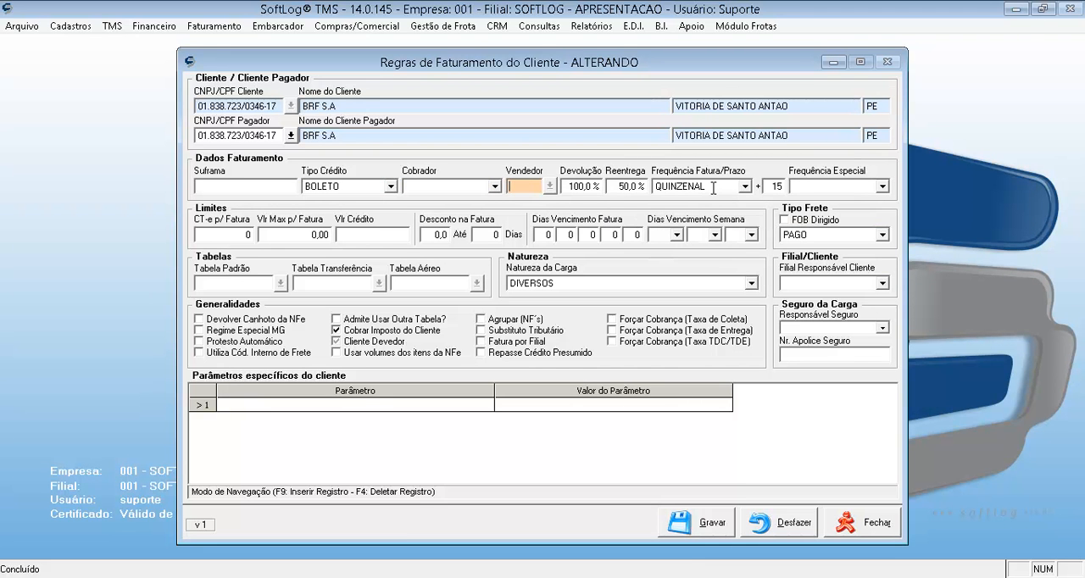
{"action": "left_click", "coordinate": [747, 186]}
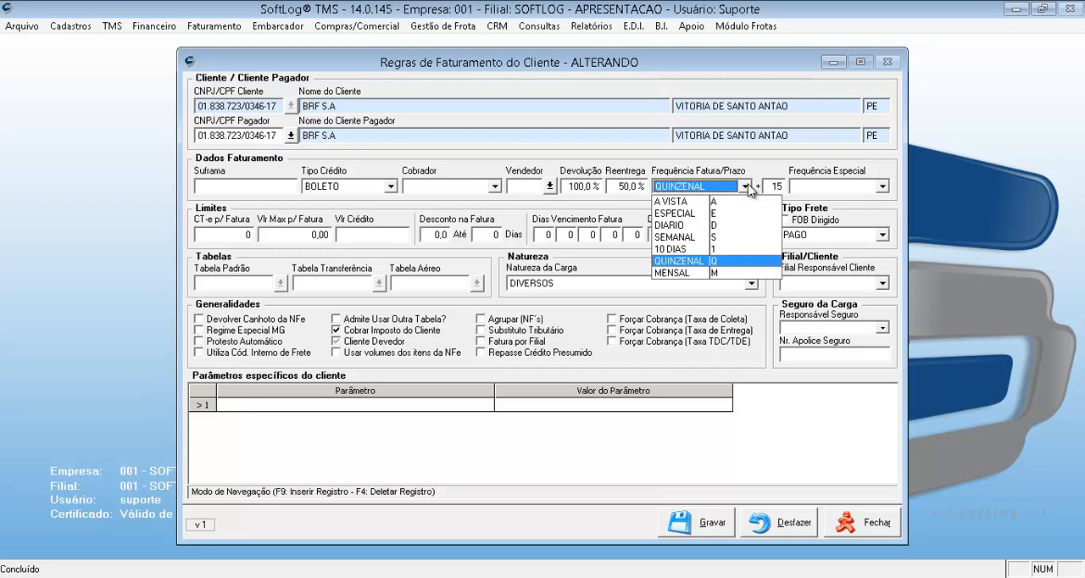
{"action": "left_click", "coordinate": [759, 167]}
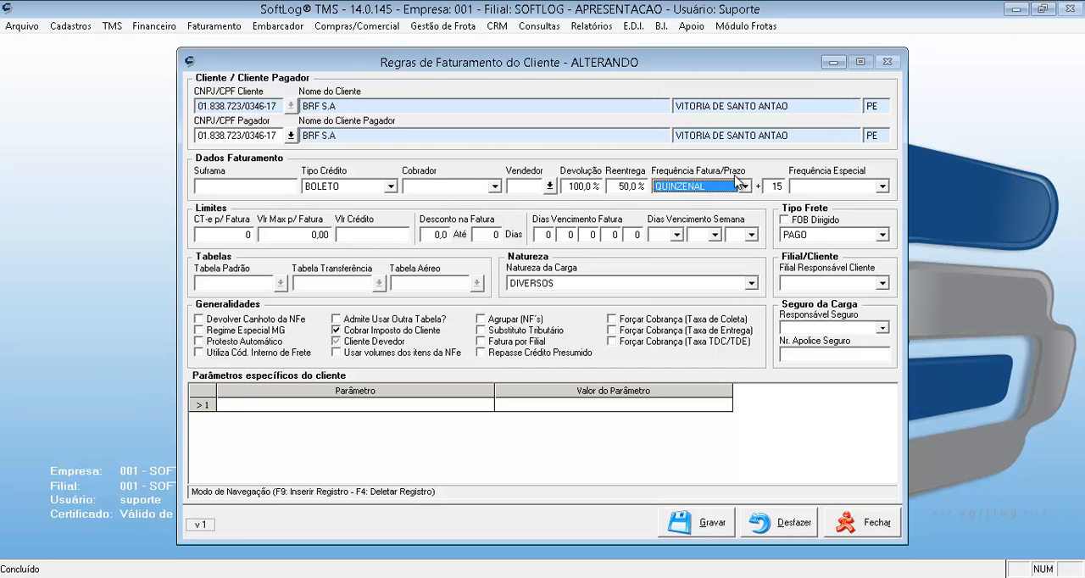
Examine the per-invoice CT-e, maximum value and credit limit fields, plus the early-payment discount percentage and days.
{"action": "left_click", "coordinate": [239, 239]}
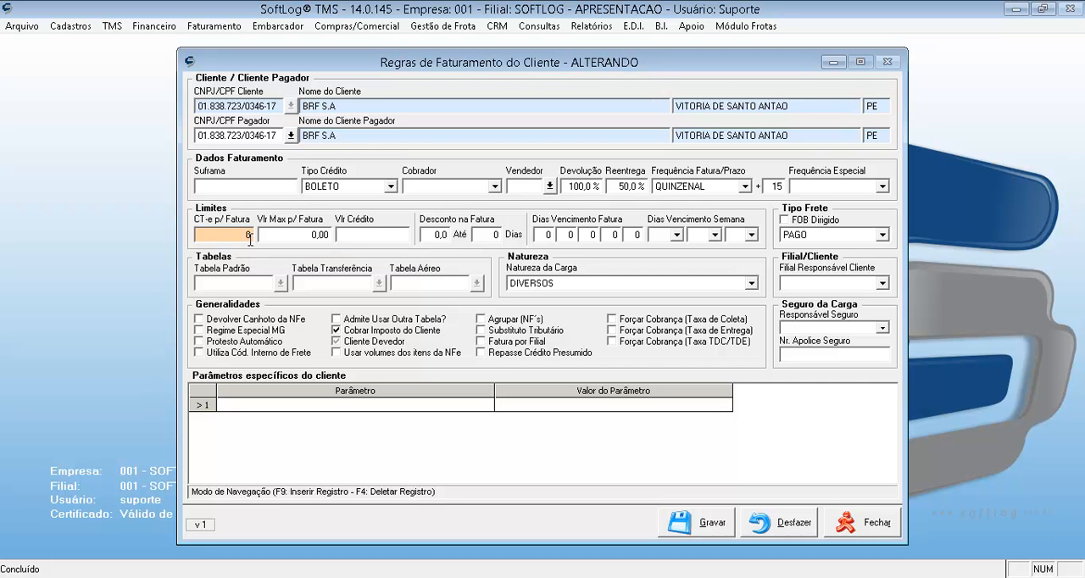
{"action": "left_click", "coordinate": [266, 240]}
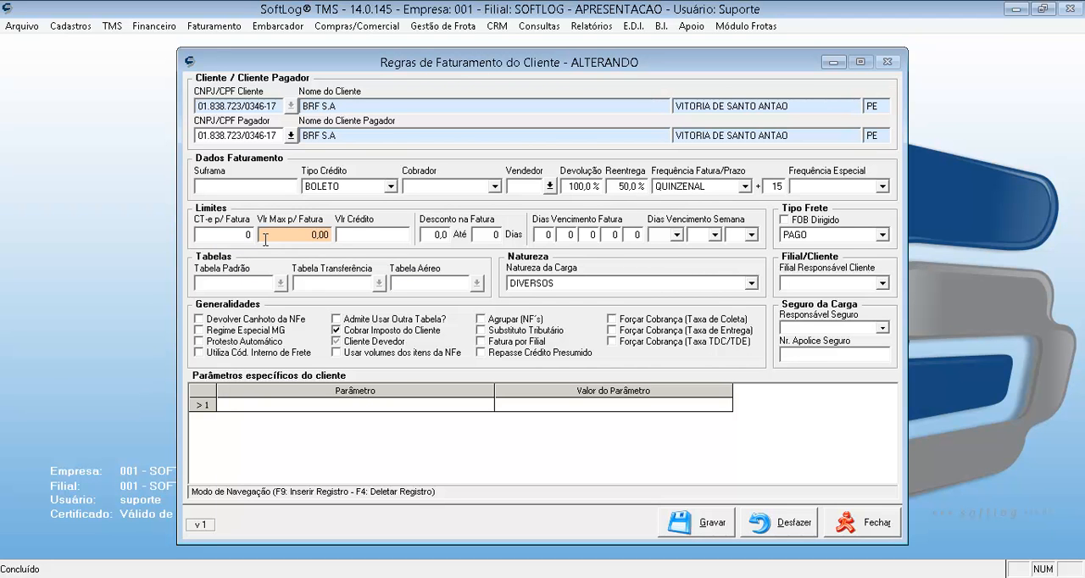
{"action": "left_click", "coordinate": [367, 238]}
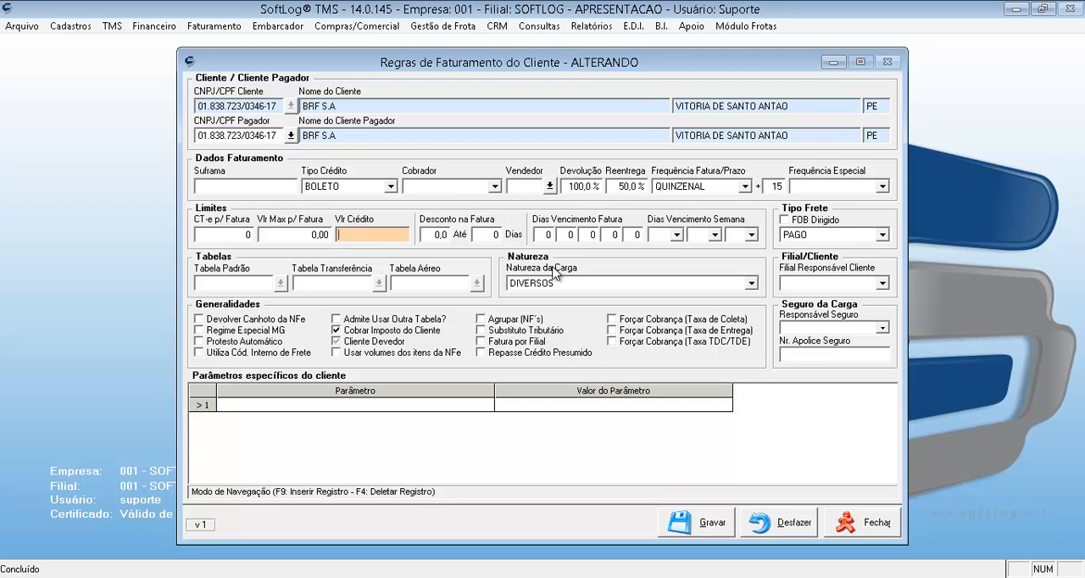
{"action": "left_click", "coordinate": [437, 234]}
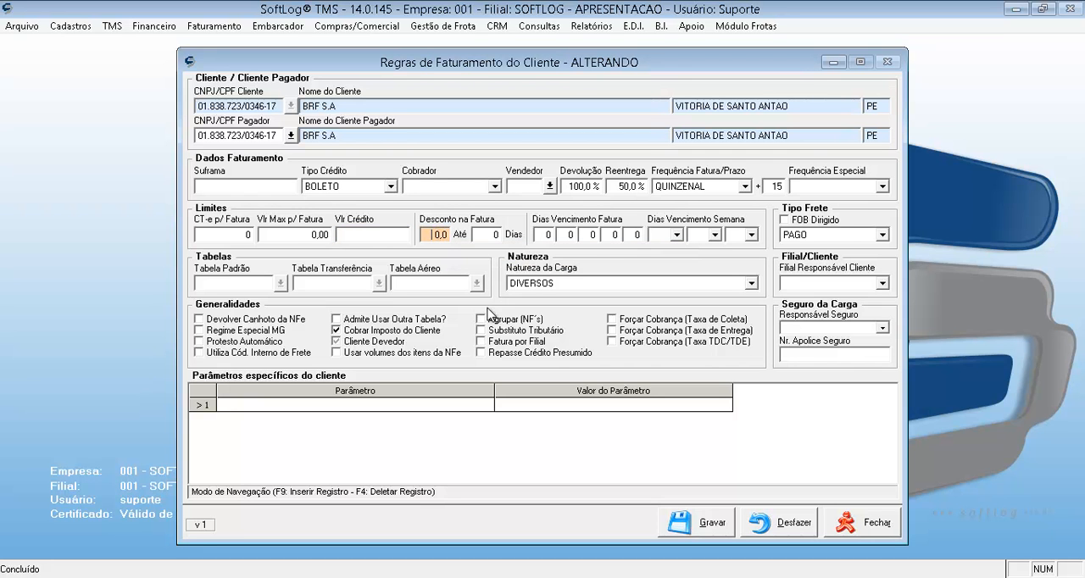
{"action": "left_click", "coordinate": [485, 234]}
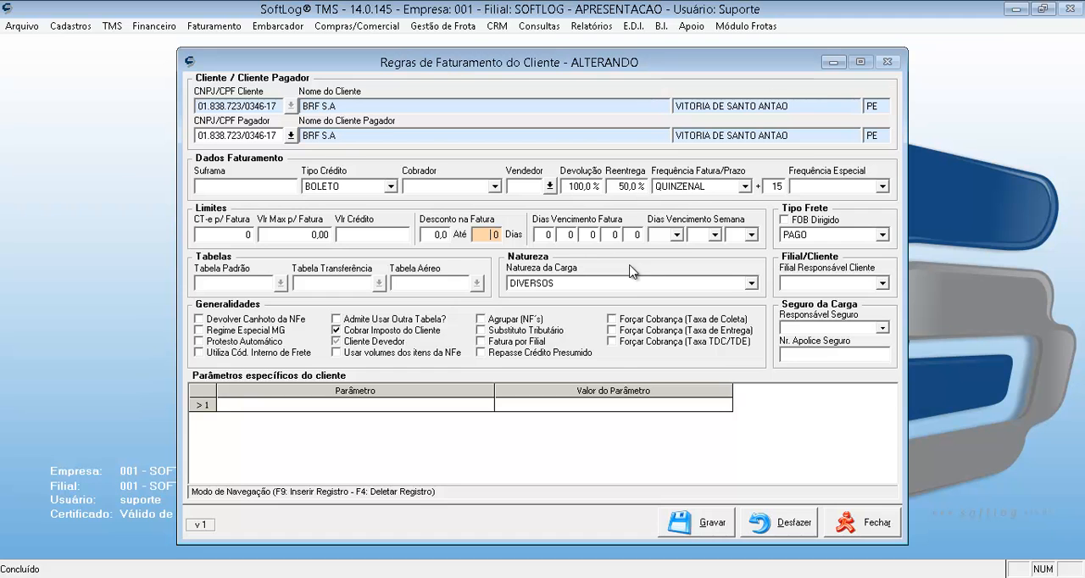
Examine the five Dias Vencimento Fatura fields in the billing rules without changing them.
{"action": "left_click", "coordinate": [541, 235]}
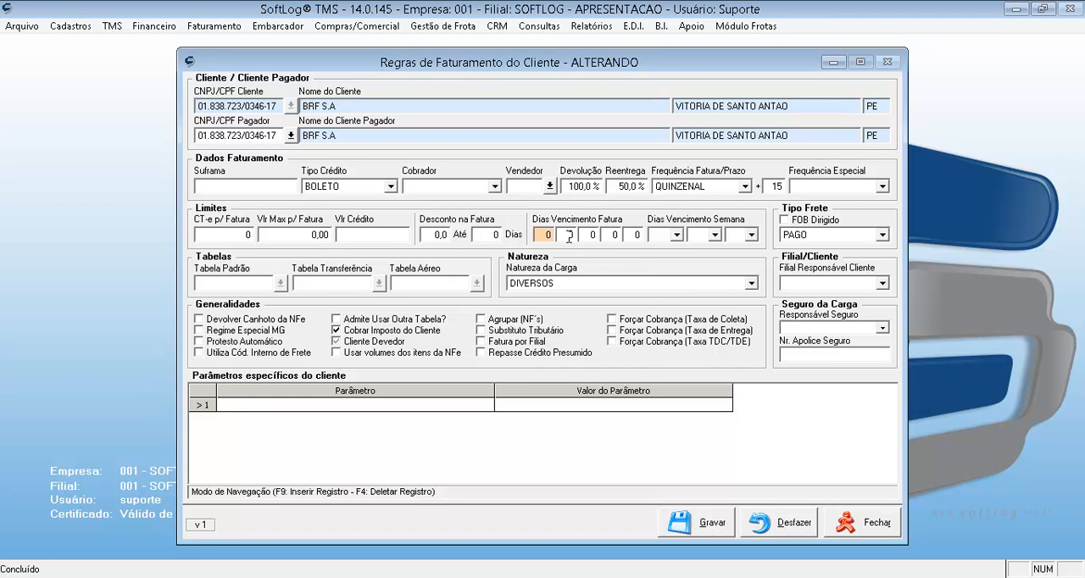
{"action": "left_click", "coordinate": [569, 235]}
{"action": "left_click", "coordinate": [585, 236]}
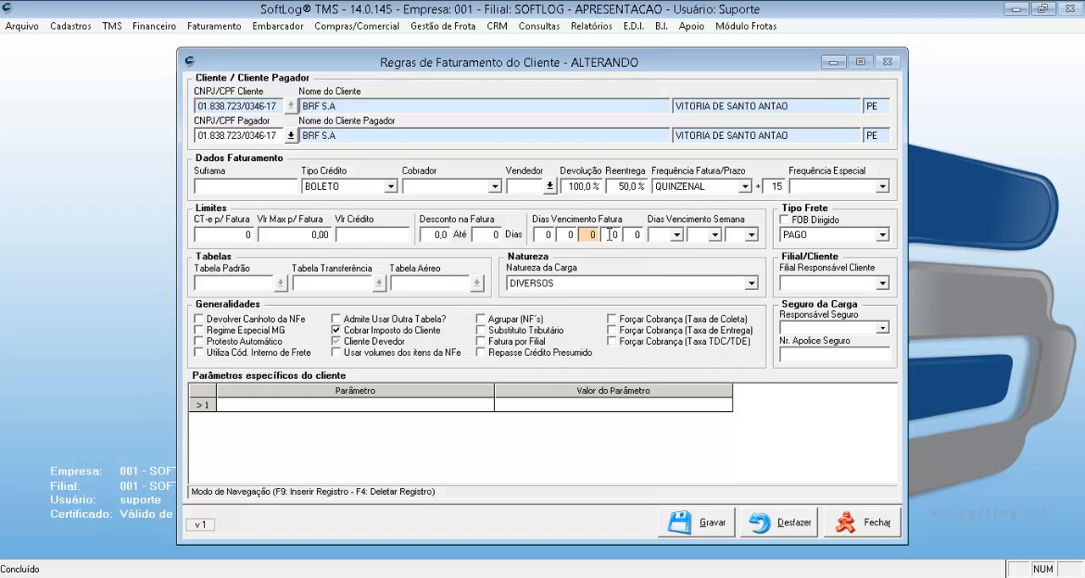
{"action": "left_click", "coordinate": [609, 235]}
{"action": "left_click", "coordinate": [631, 235]}
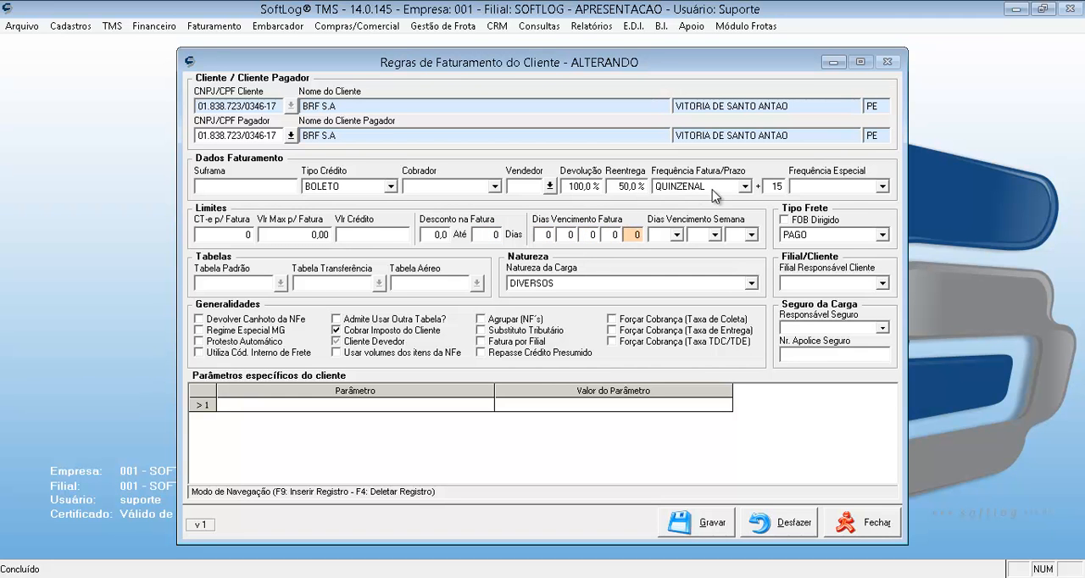
Examine the weekday choices for Dias Vencimento Semana and the Tipo Frete options without changing either setting.
{"action": "left_click", "coordinate": [674, 235]}
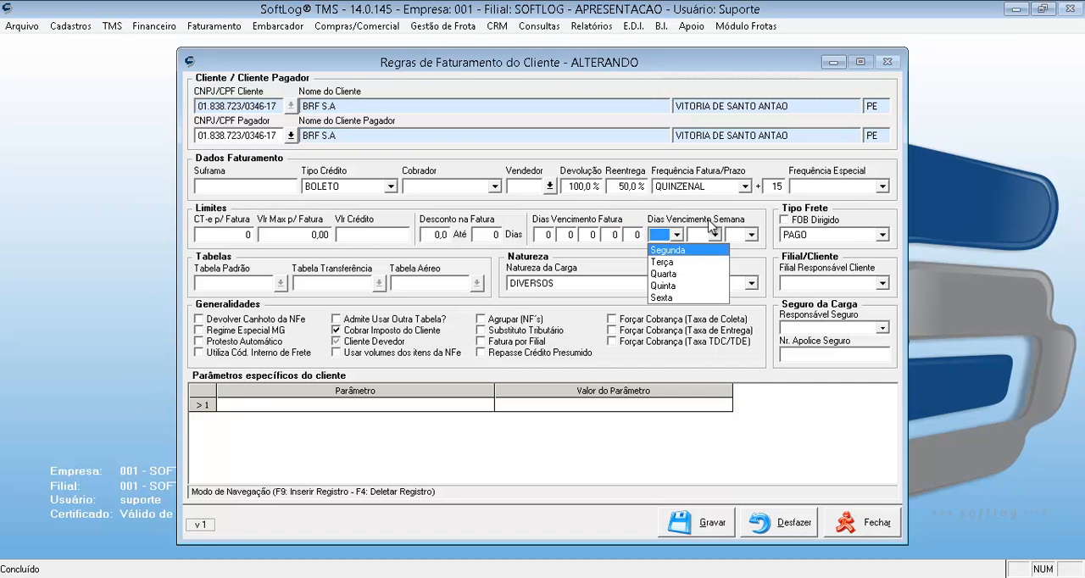
{"action": "left_click", "coordinate": [715, 235]}
{"action": "left_click", "coordinate": [714, 235]}
{"action": "left_click", "coordinate": [753, 212]}
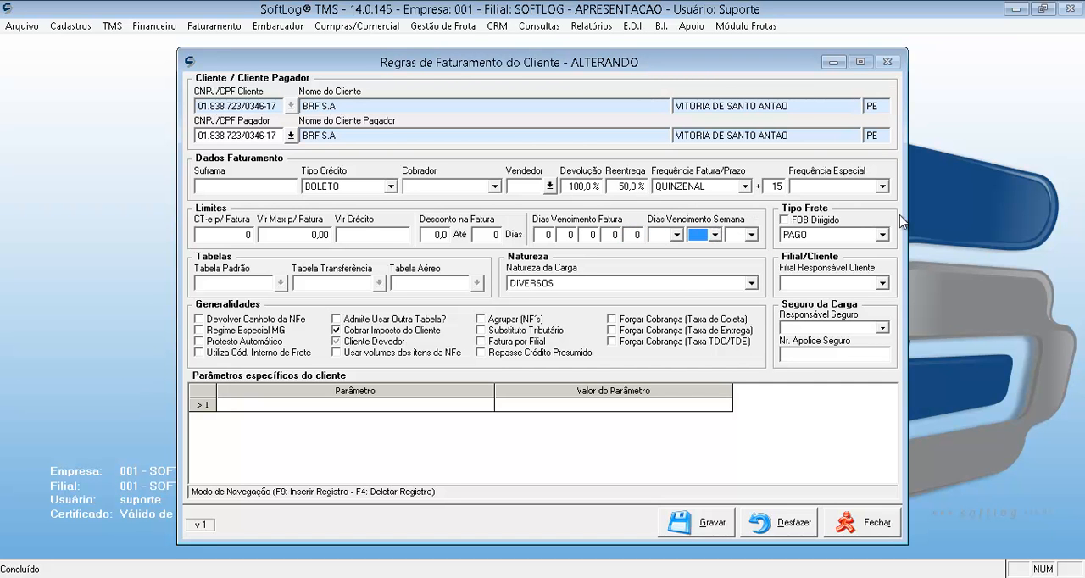
{"action": "left_click", "coordinate": [882, 235]}
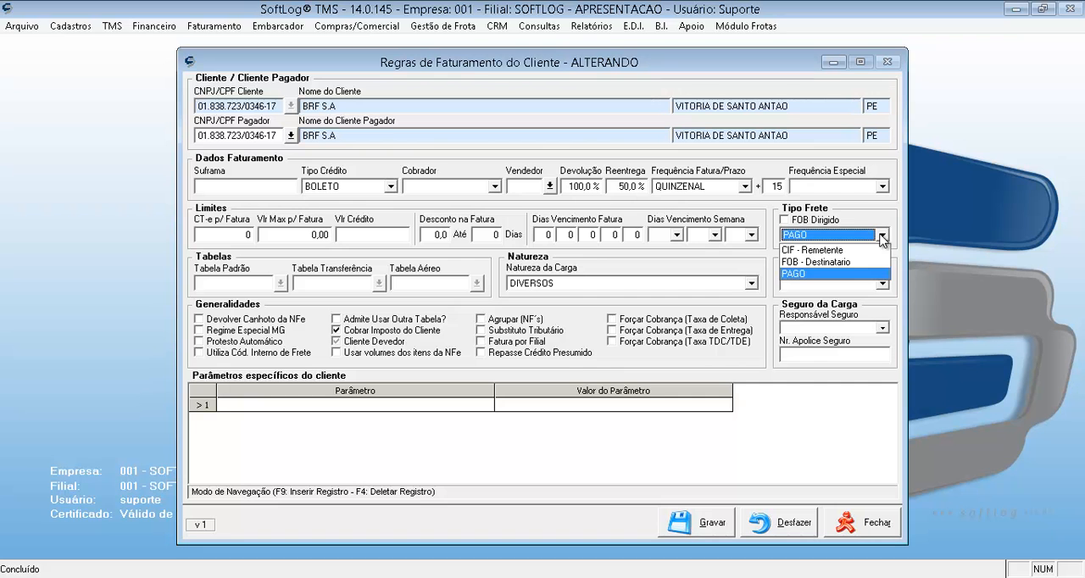
{"action": "left_click", "coordinate": [752, 156]}
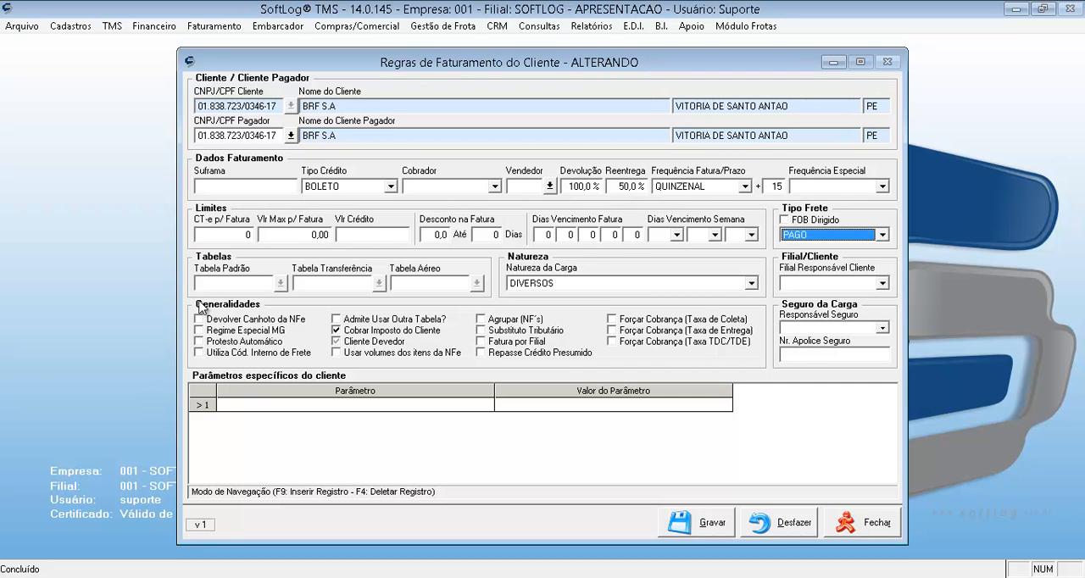
Examine the Tabela Padrão field, the Natureza da Carga choices and the client-specific parameter grid without changing them.
{"action": "left_click", "coordinate": [250, 282]}
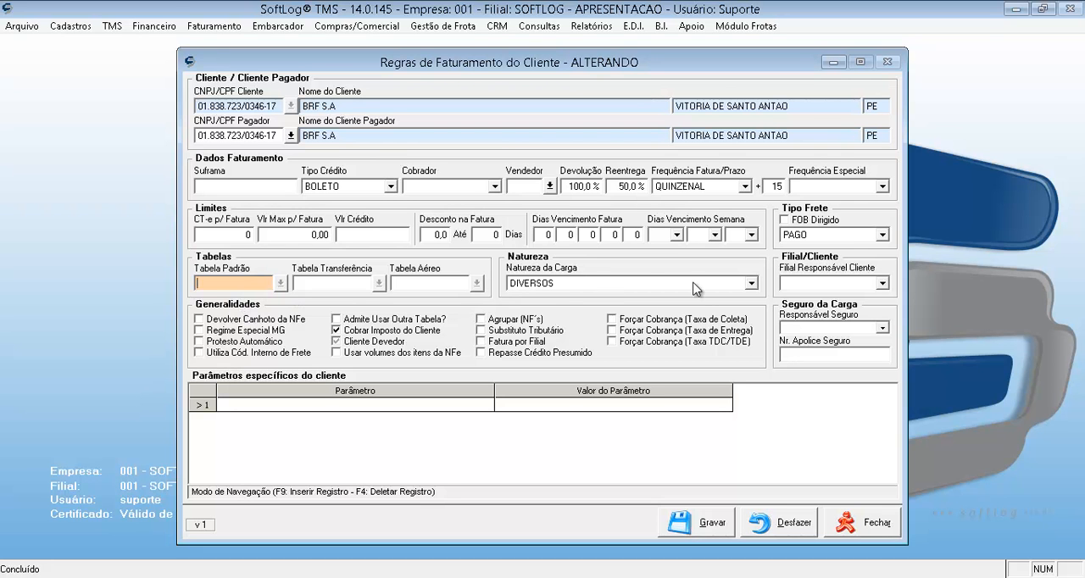
{"action": "left_click", "coordinate": [752, 283]}
{"action": "left_click", "coordinate": [760, 261]}
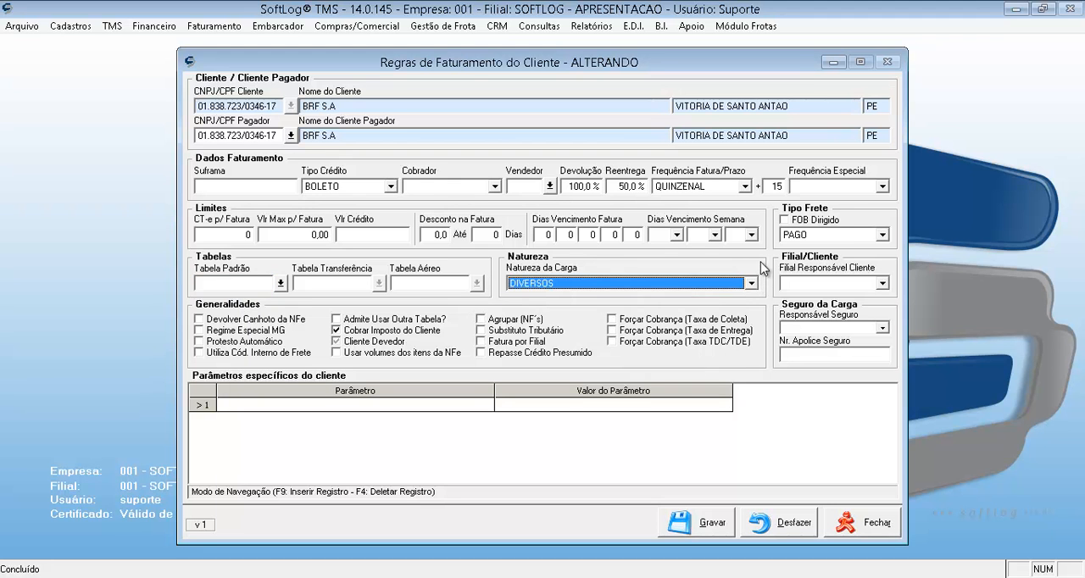
{"action": "left_click", "coordinate": [751, 284]}
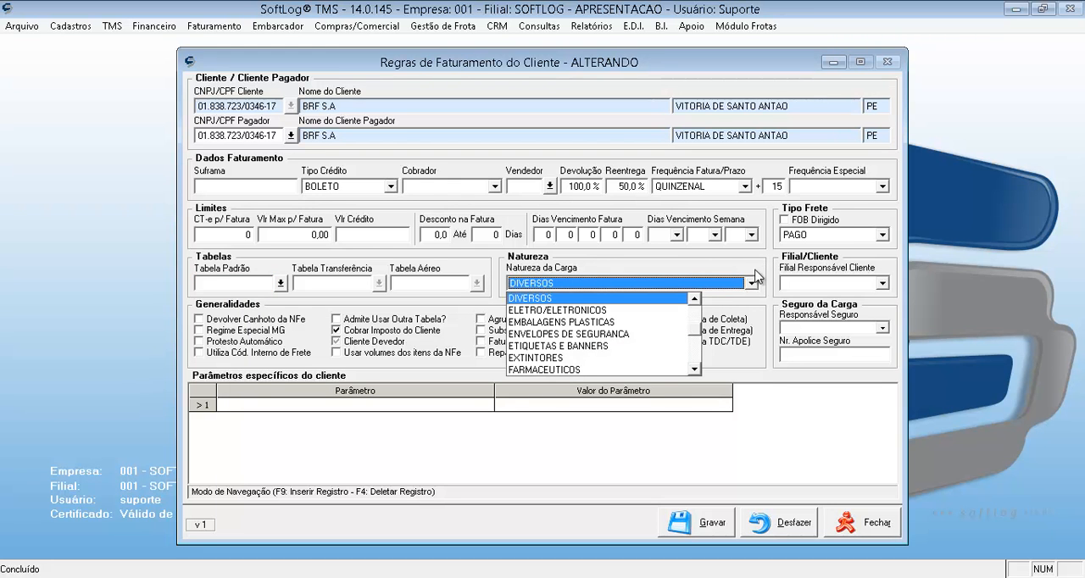
{"action": "left_click", "coordinate": [758, 260]}
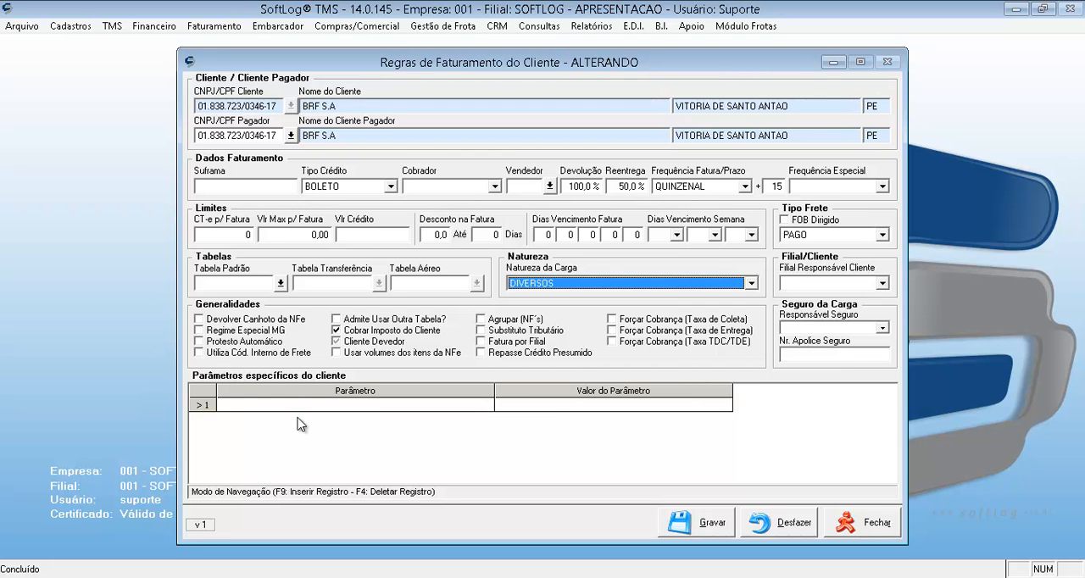
{"action": "left_click", "coordinate": [341, 406]}
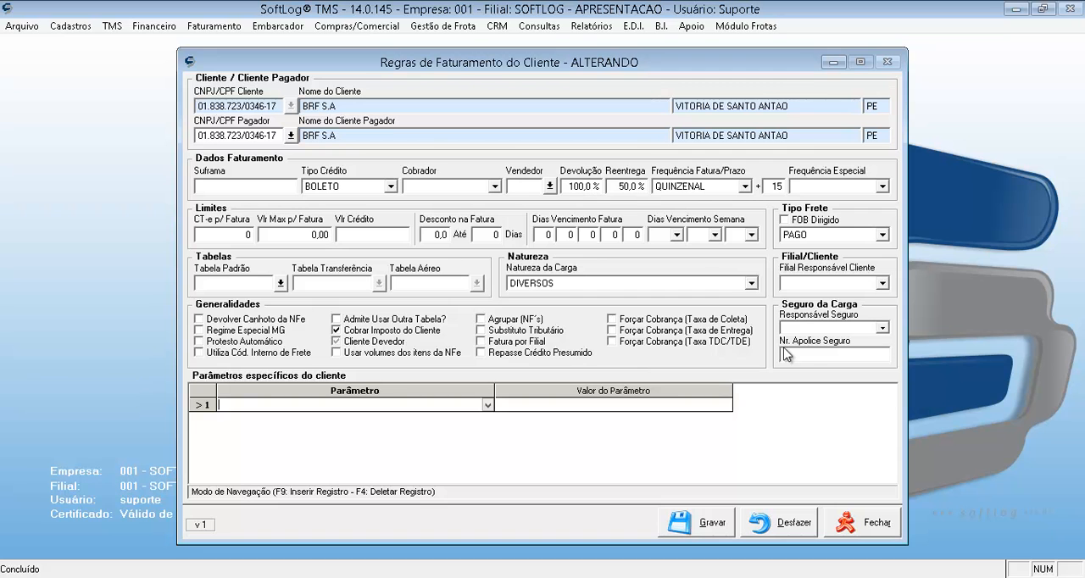
Save the client's billing rules and the client registration record, acknowledging each save.
{"action": "left_click", "coordinate": [696, 524]}
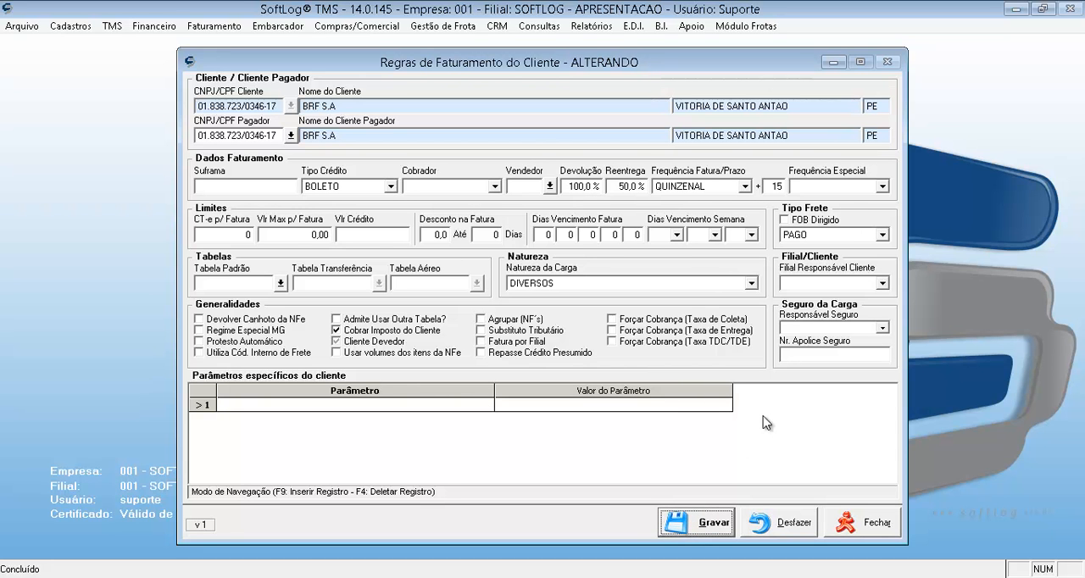
{"action": "left_click", "coordinate": [695, 530]}
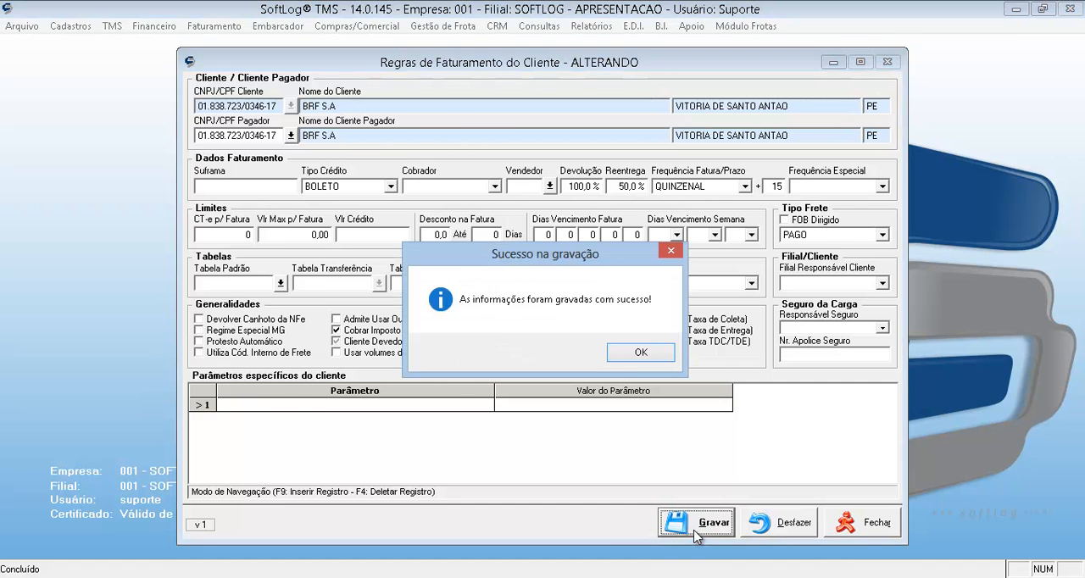
{"action": "key", "text": "Return"}
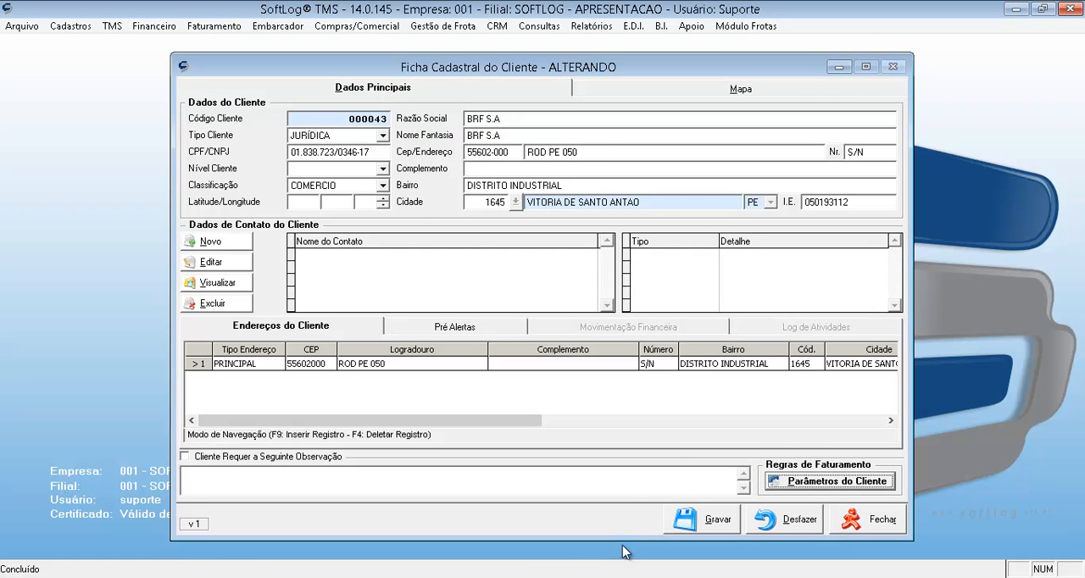
{"action": "left_click", "coordinate": [723, 525]}
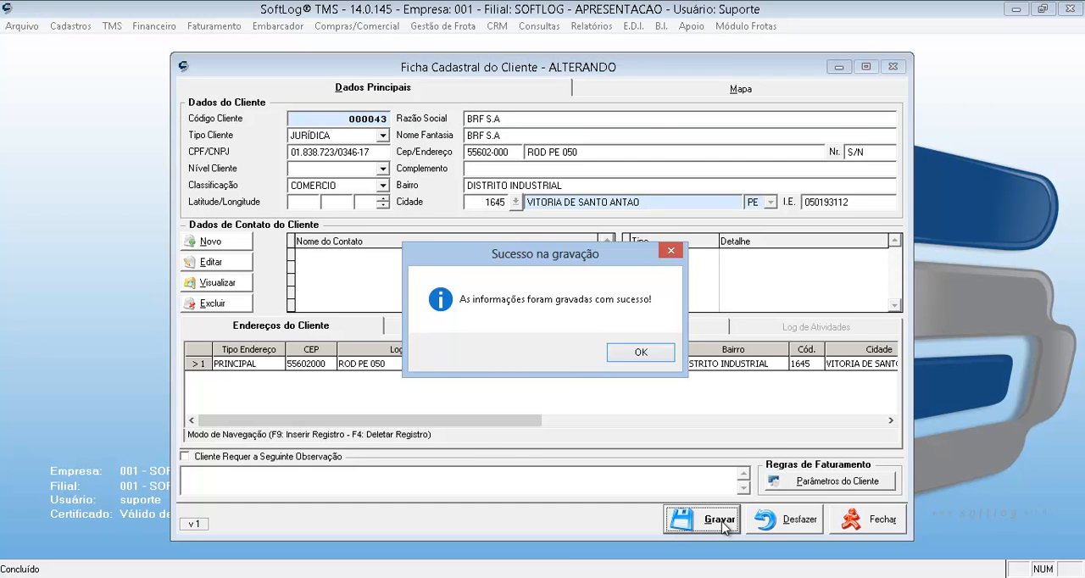
{"action": "key", "text": "Return"}
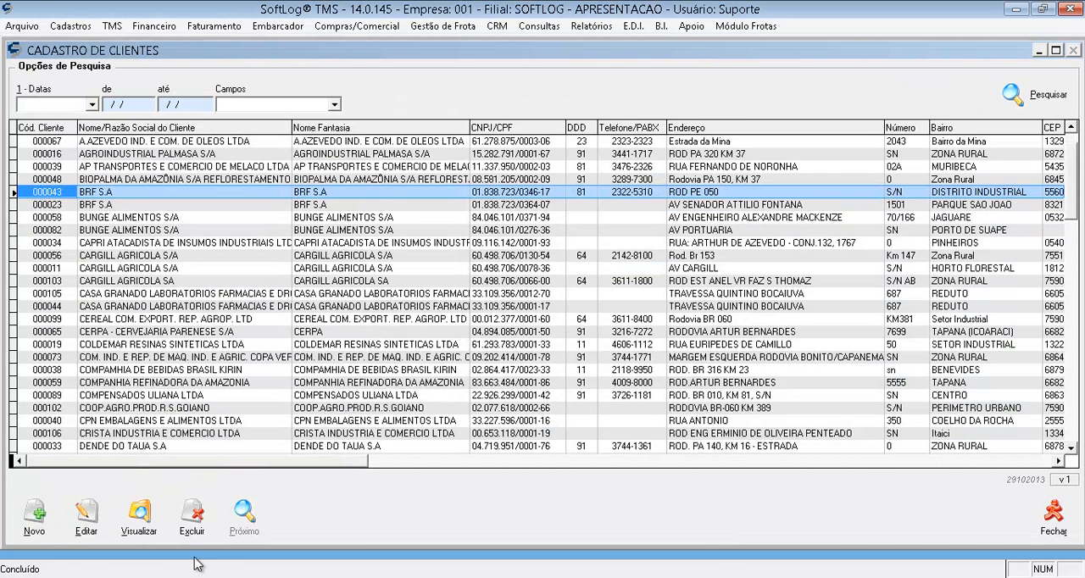
Open the selected BRF S.A client in view-only mode, review its billing rules, and return to the client list.
{"action": "left_click", "coordinate": [141, 521]}
{"action": "left_click", "coordinate": [141, 516]}
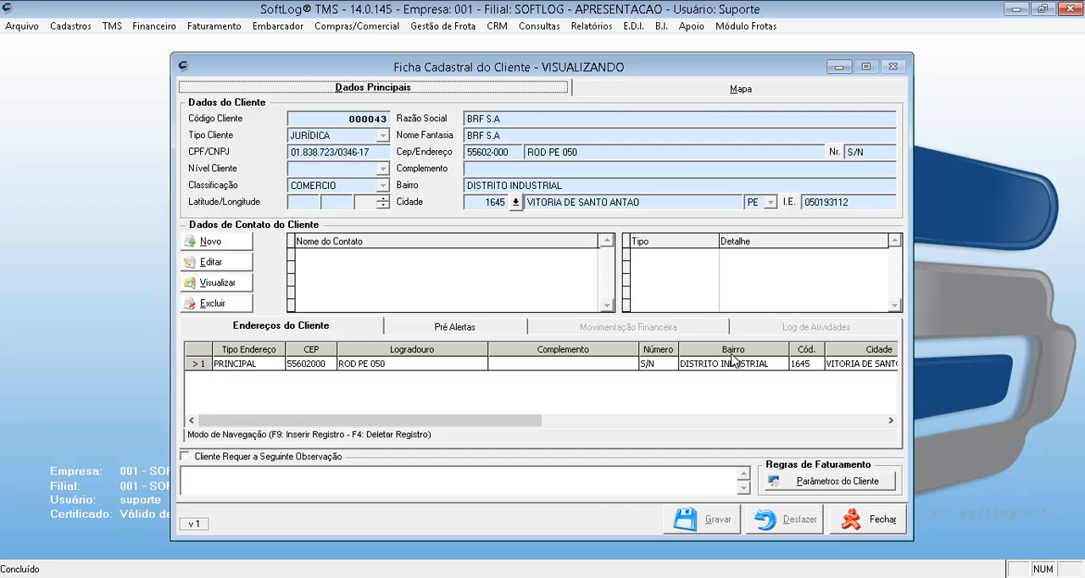
{"action": "left_click", "coordinate": [837, 482]}
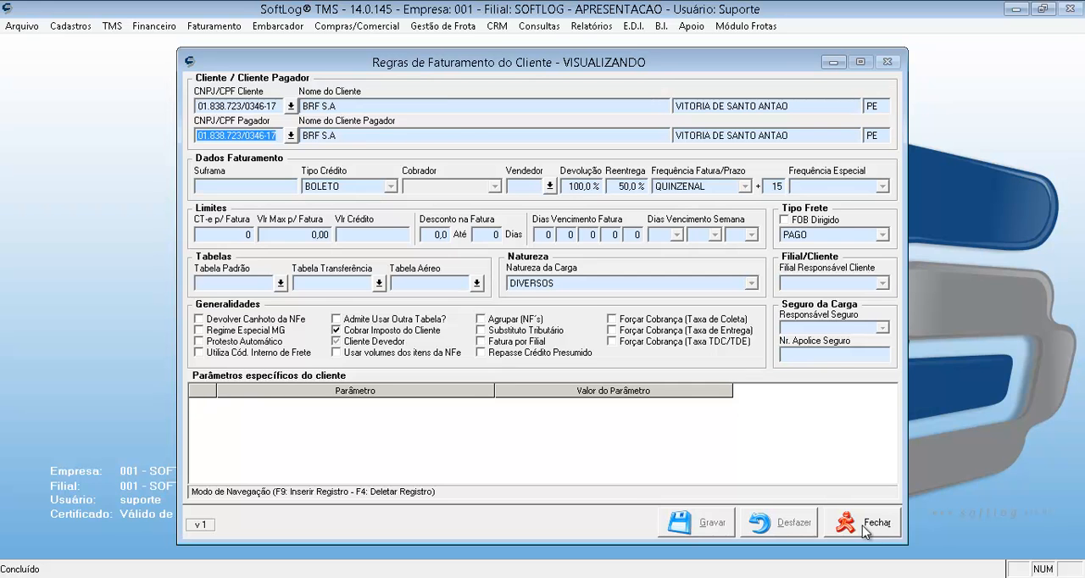
{"action": "left_click", "coordinate": [874, 526]}
{"action": "key", "text": "Escape"}
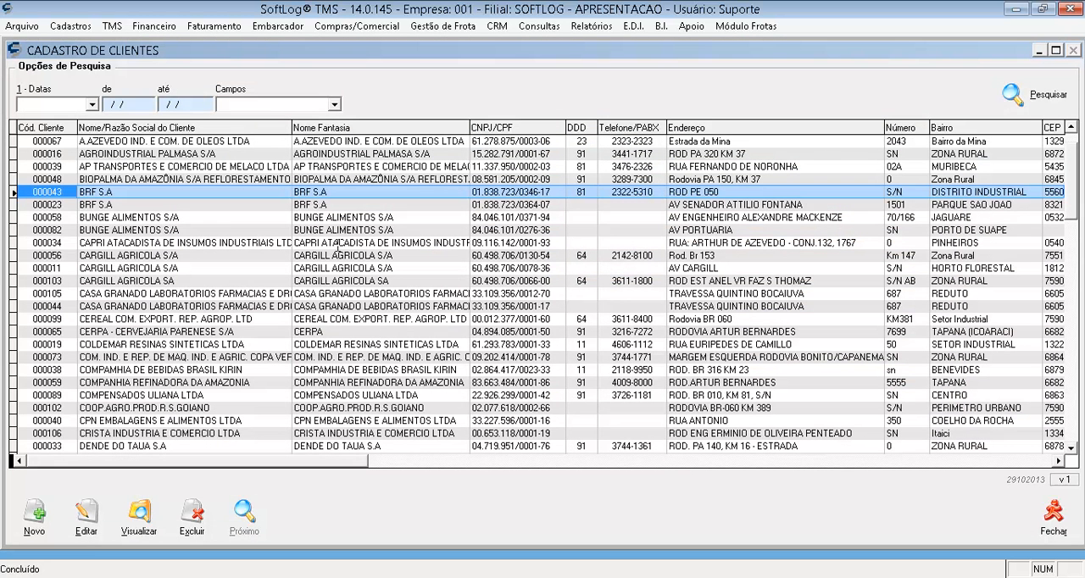
Search the client list by Nome/Razão Social for "CARGI".
{"action": "left_click", "coordinate": [263, 110]}
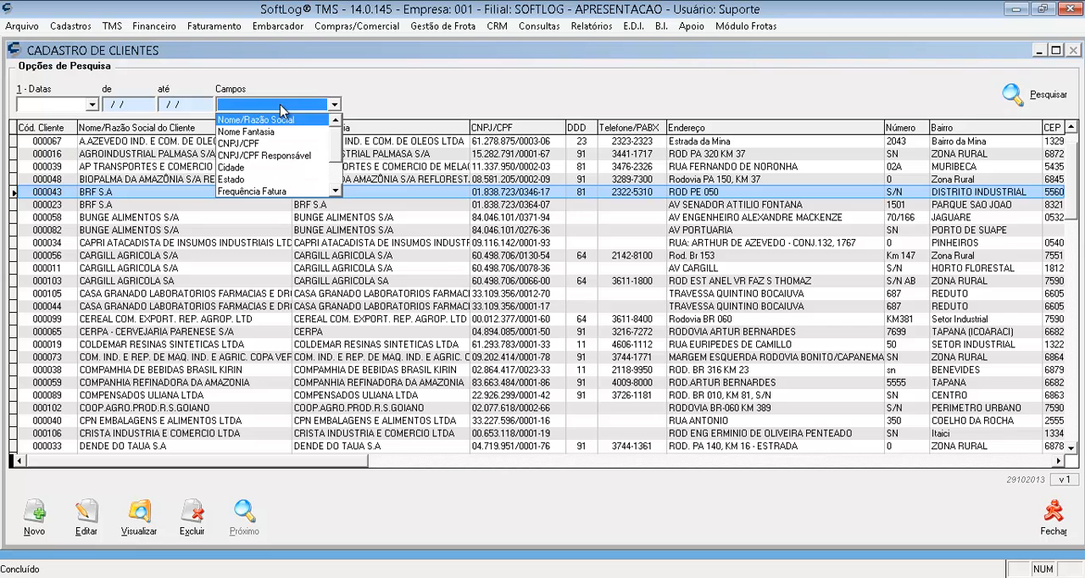
{"action": "left_click", "coordinate": [260, 117]}
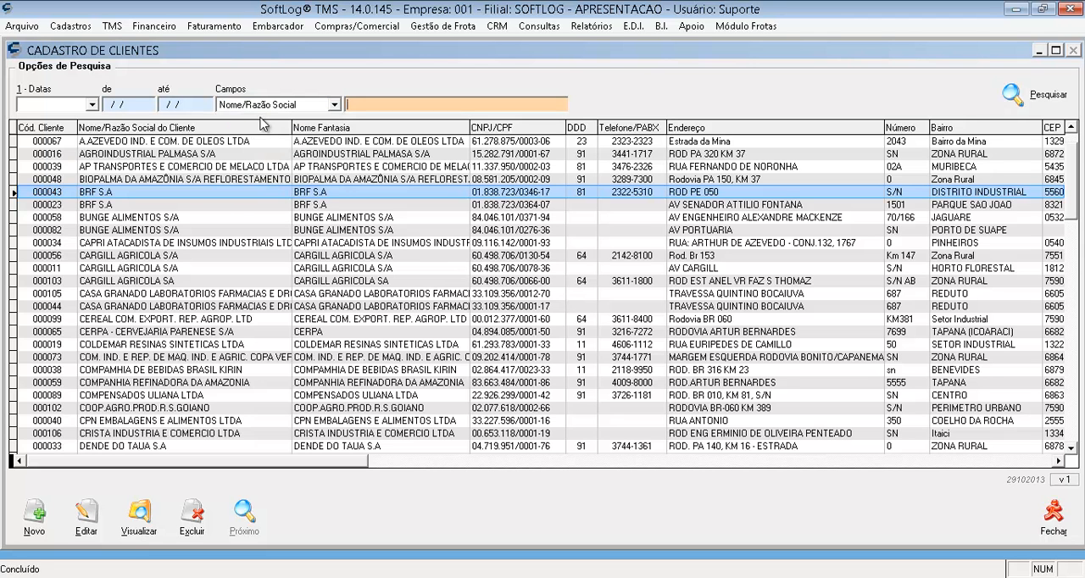
{"action": "type", "text": "CARGI"}
{"action": "key", "text": "Tab"}
{"action": "key", "text": "Return"}
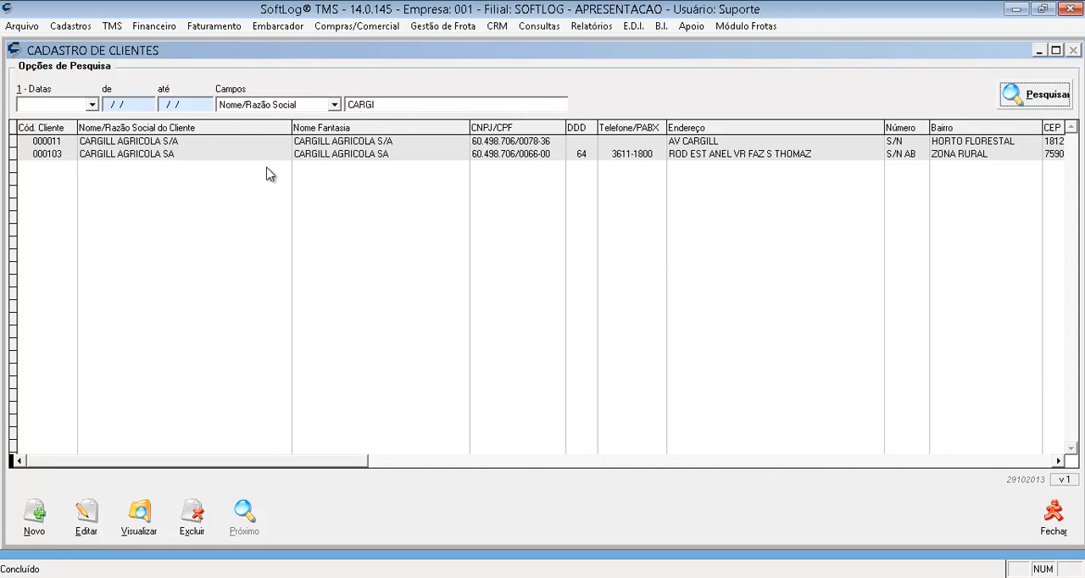
Compare the Nome/Razão Social and Nome Fantasia entries of the two Cargill clients in the search results.
{"action": "left_click", "coordinate": [135, 154]}
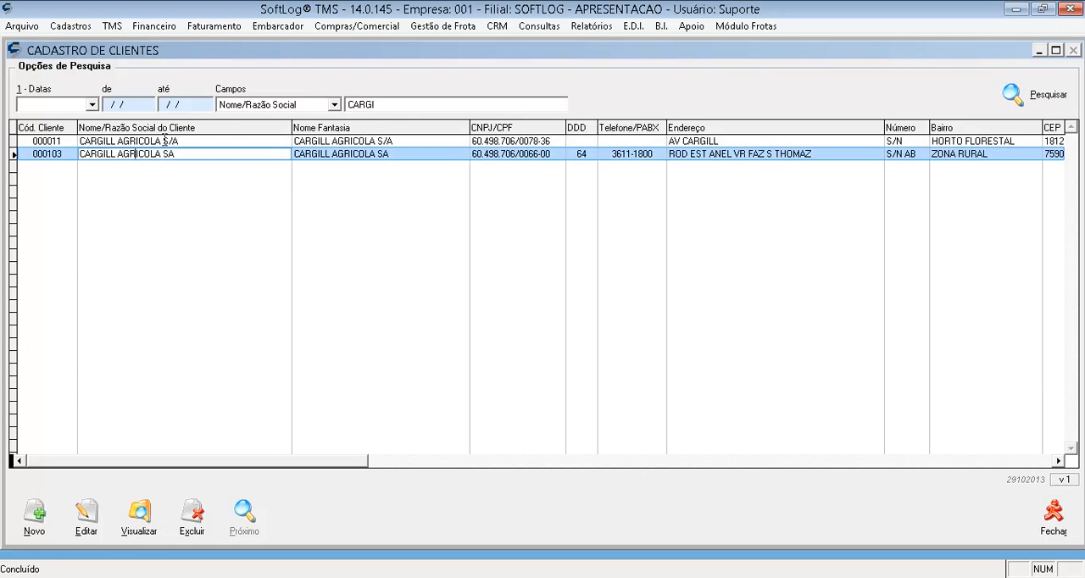
{"action": "left_click", "coordinate": [164, 141]}
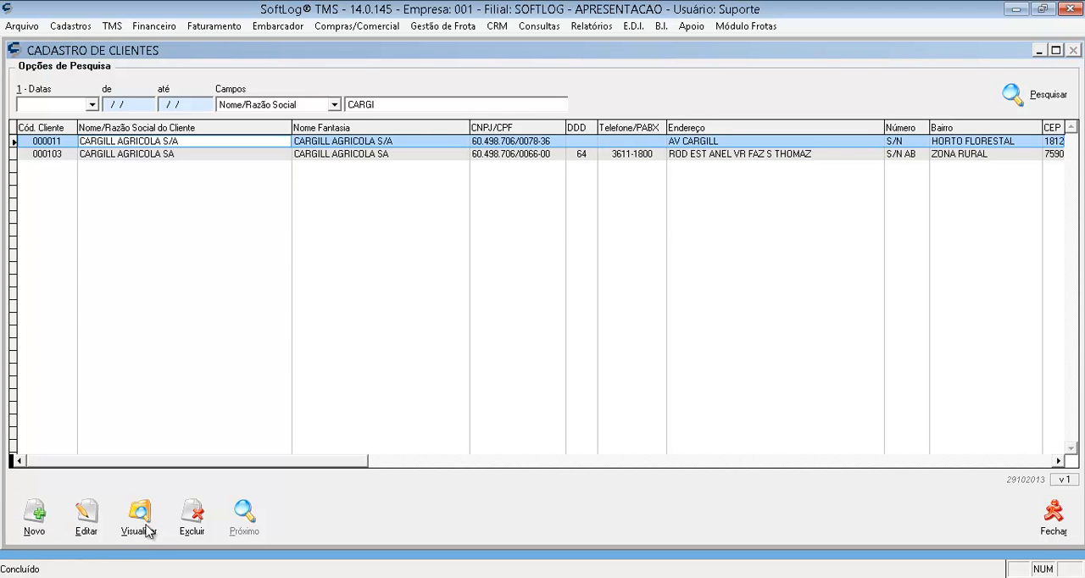
{"action": "left_click", "coordinate": [322, 154]}
{"action": "left_click", "coordinate": [331, 143]}
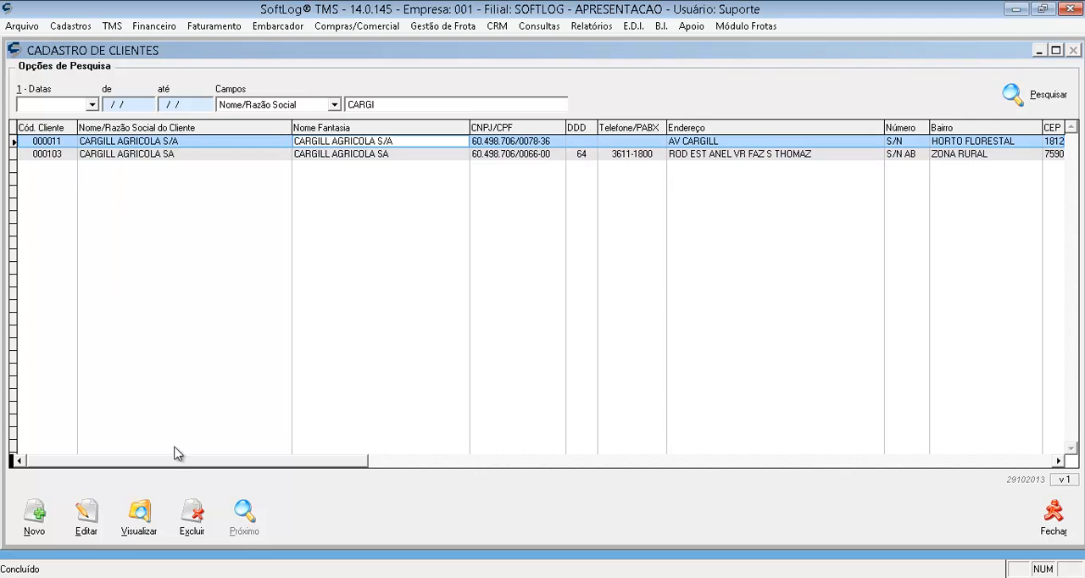